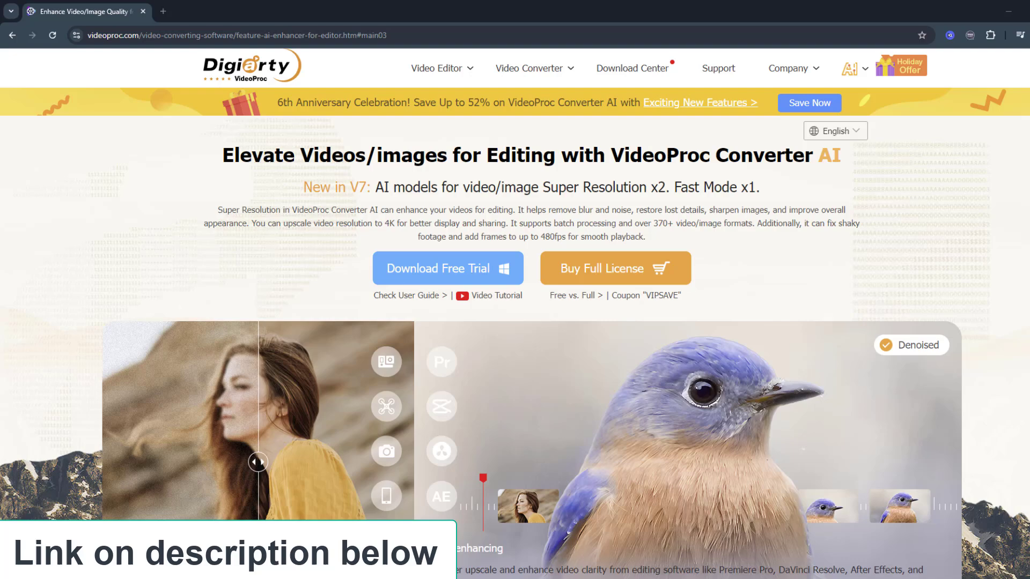
Compare the portrait's before/after slider and browse the enhancer page from top to footer
scroll(476, 258, "down", 2)
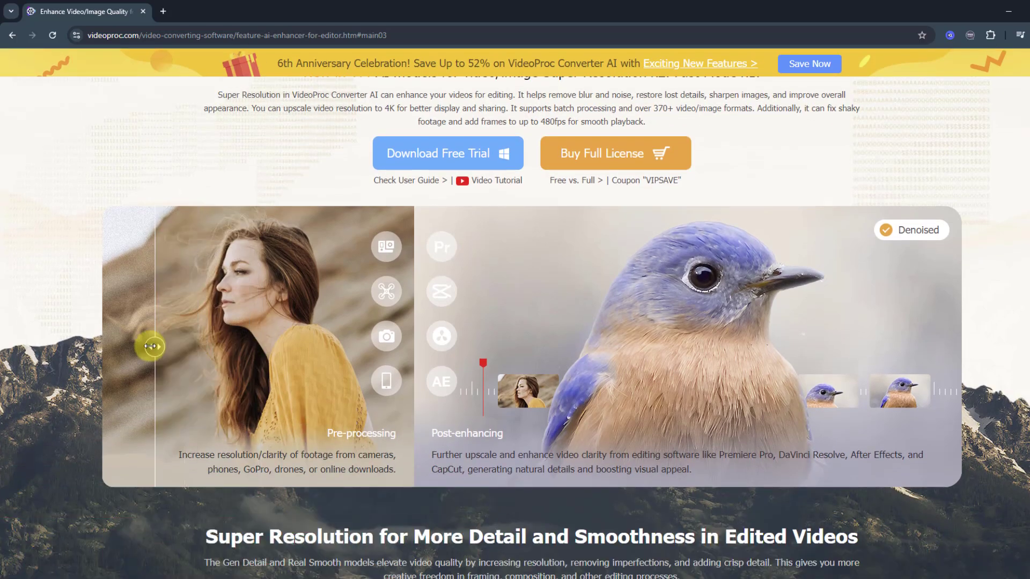
left_click_drag(151, 346, 173, 347)
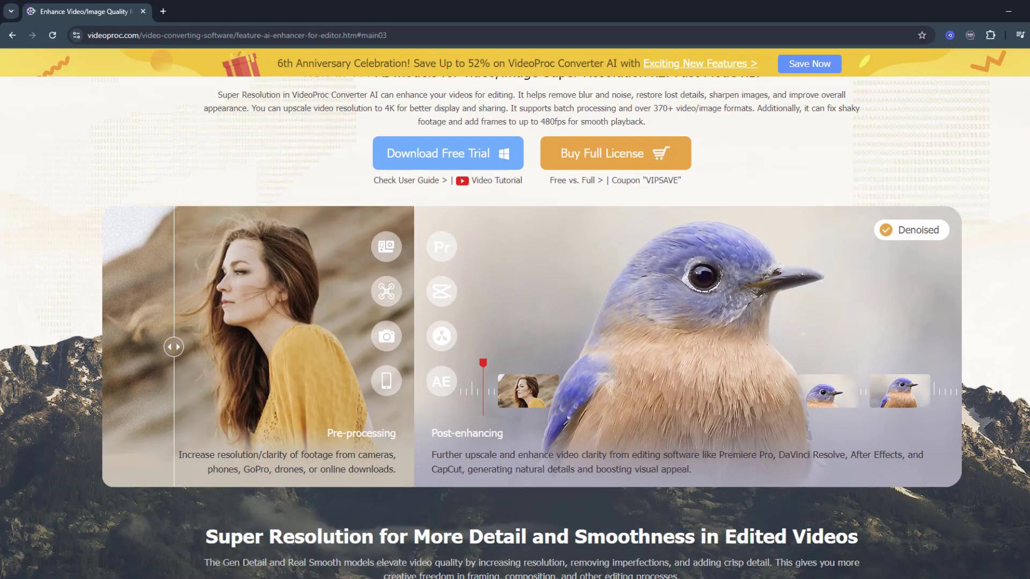
scroll(515, 327, "down", 12)
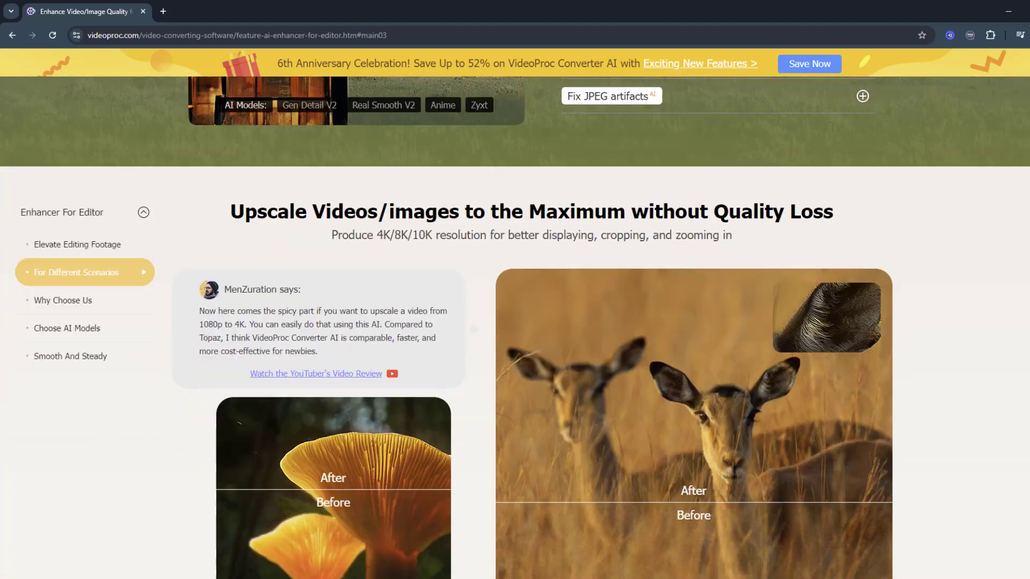
scroll(515, 327, "down", 10)
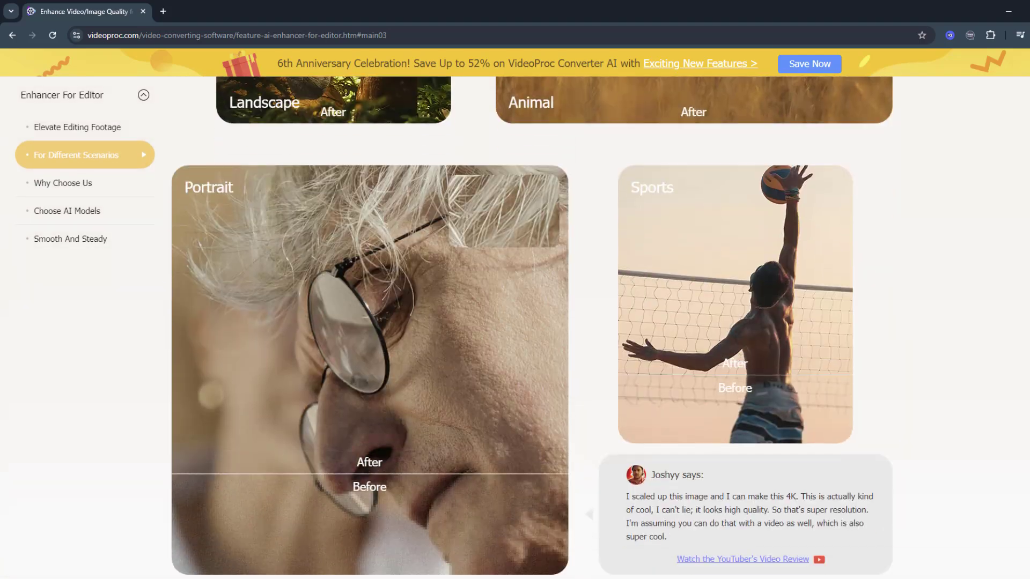
key("Home")
key("End")
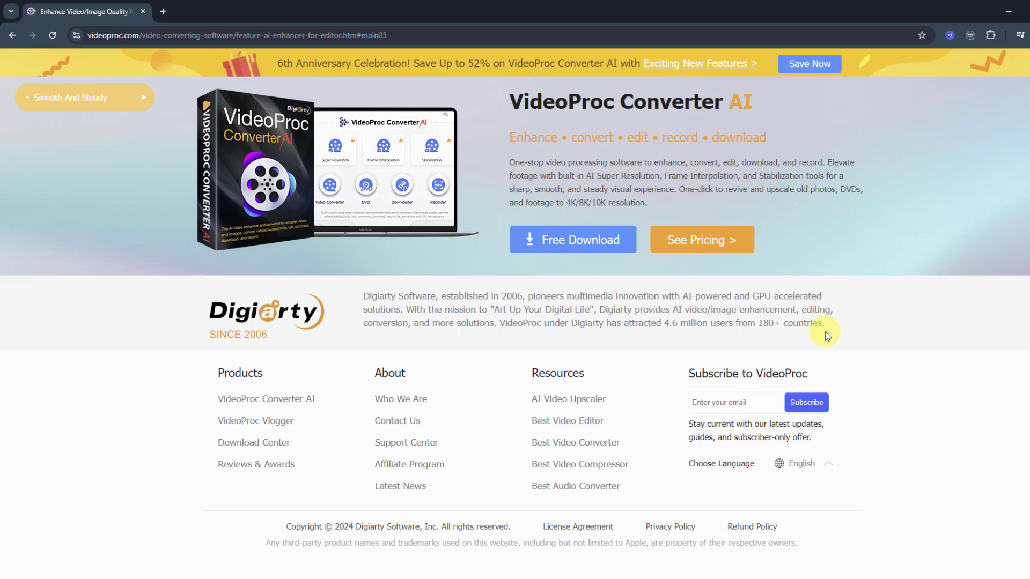
Open the VideoProc Converter AI pricing page and review the Premium 365, Lifetime and Family licenses
left_click(725, 254)
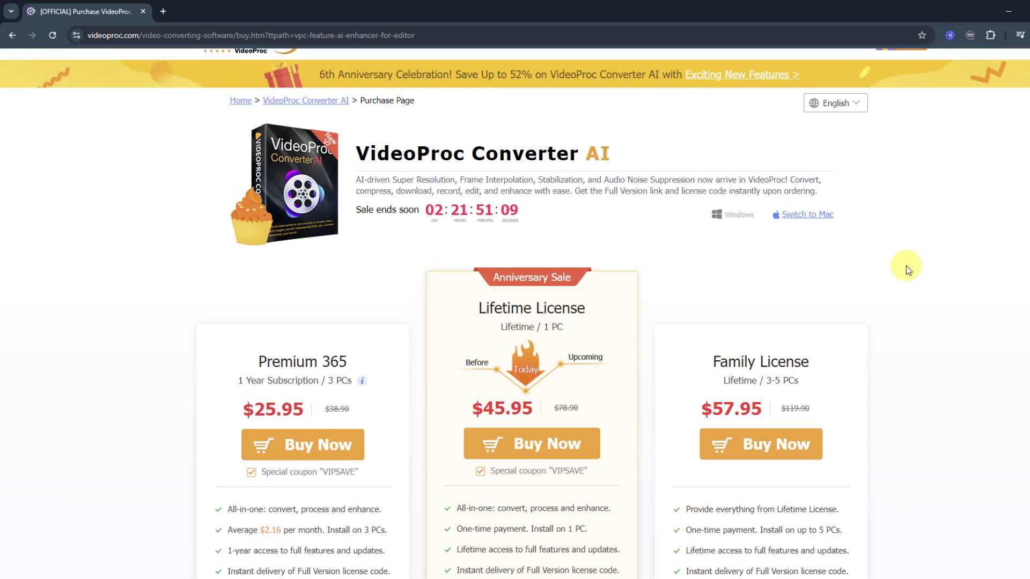
scroll(909, 267, "up", 1)
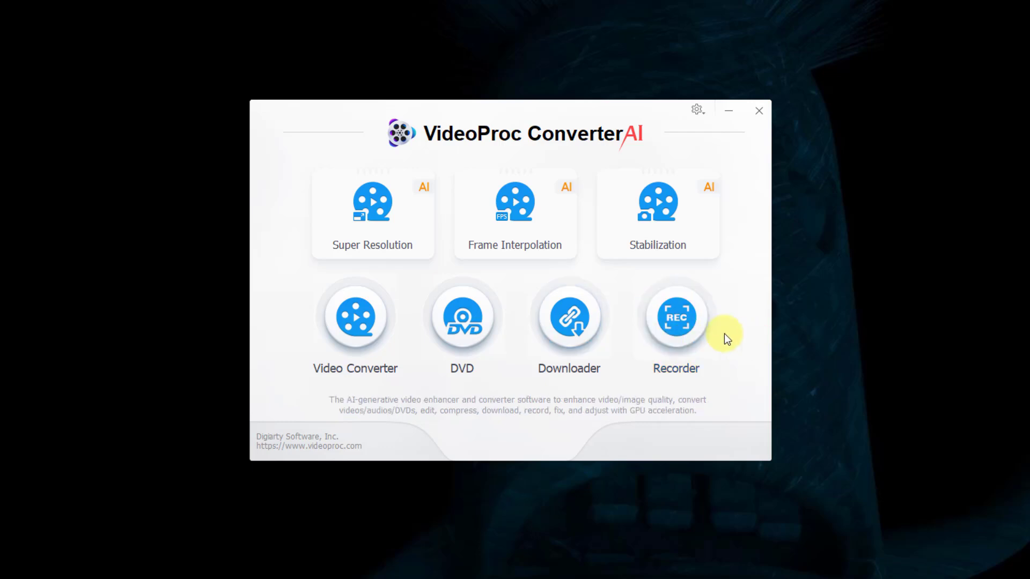
Load Video 01.mp4 from the Video 01 folder into the Super Resolution tool
left_click(395, 200)
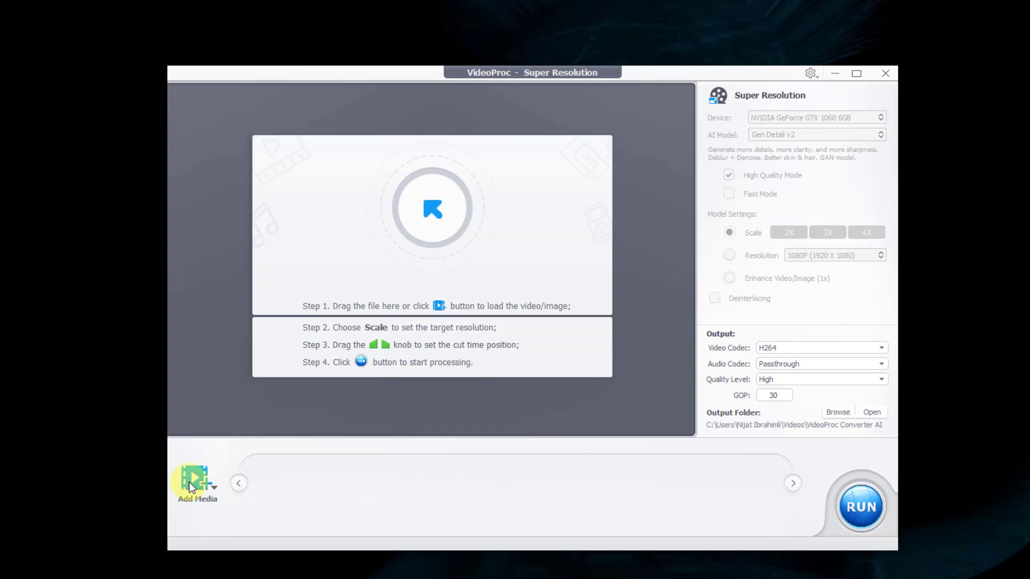
left_click(431, 213)
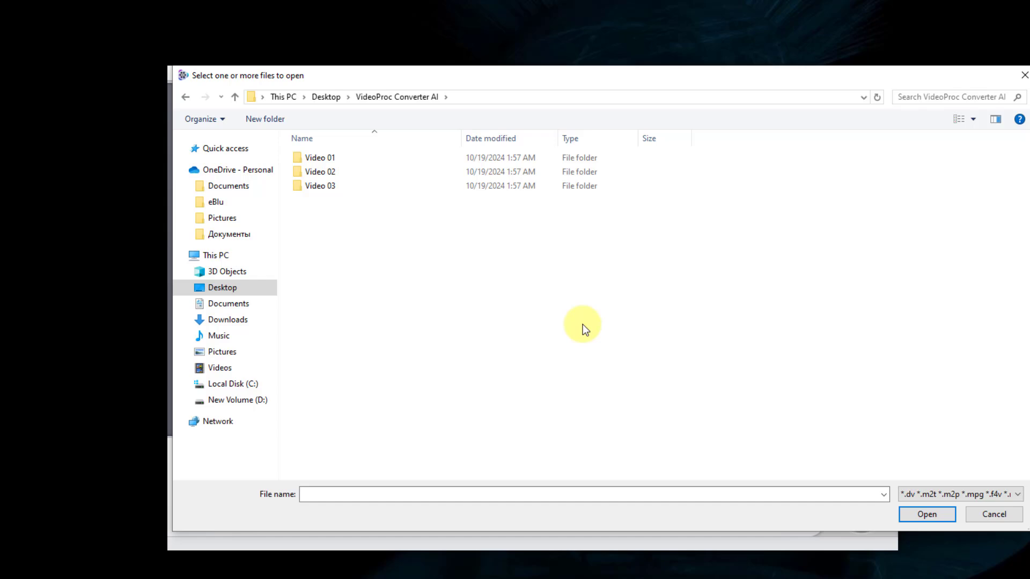
double_click(316, 159)
left_click(323, 174)
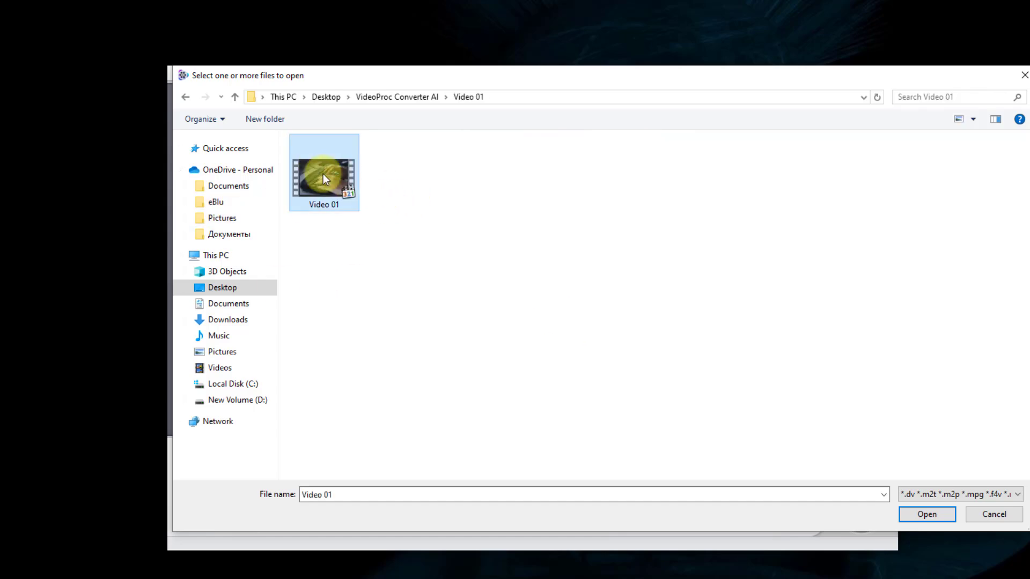
left_click(934, 515)
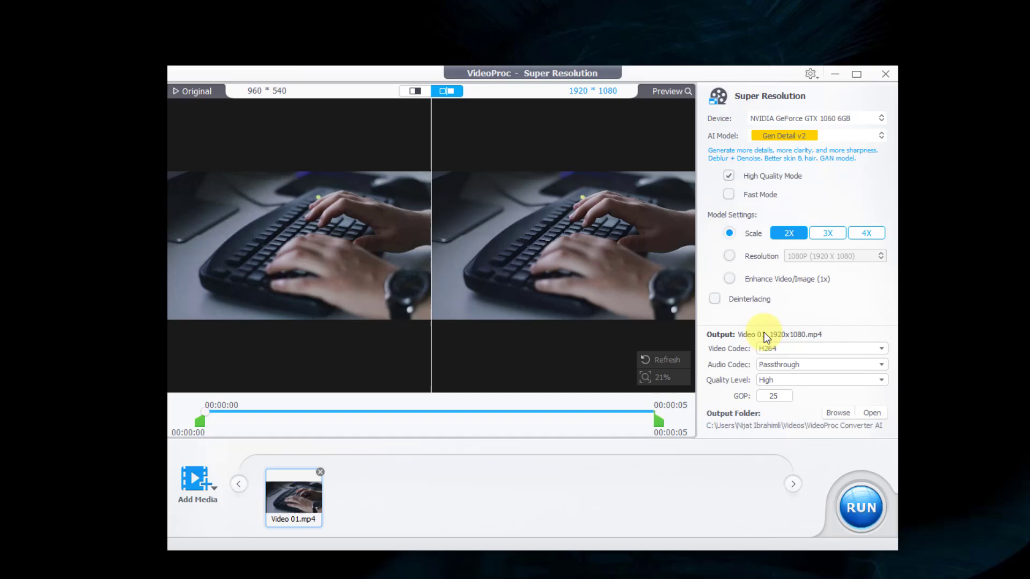
Maximize the window, keeping the NVIDIA GeForce GTX 1060 6GB device and Gen Detail v2 model
left_click(857, 79)
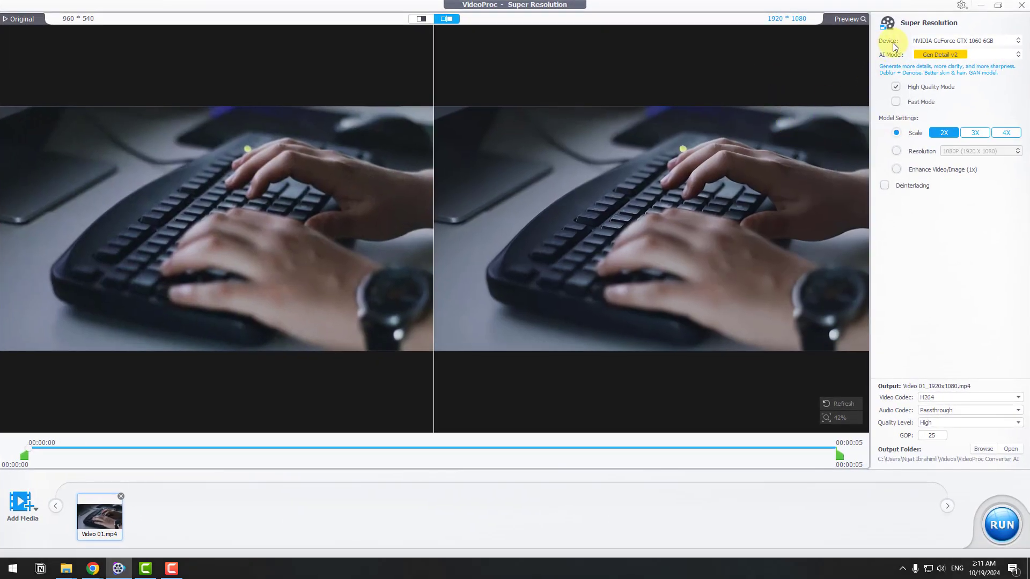
left_click(933, 41)
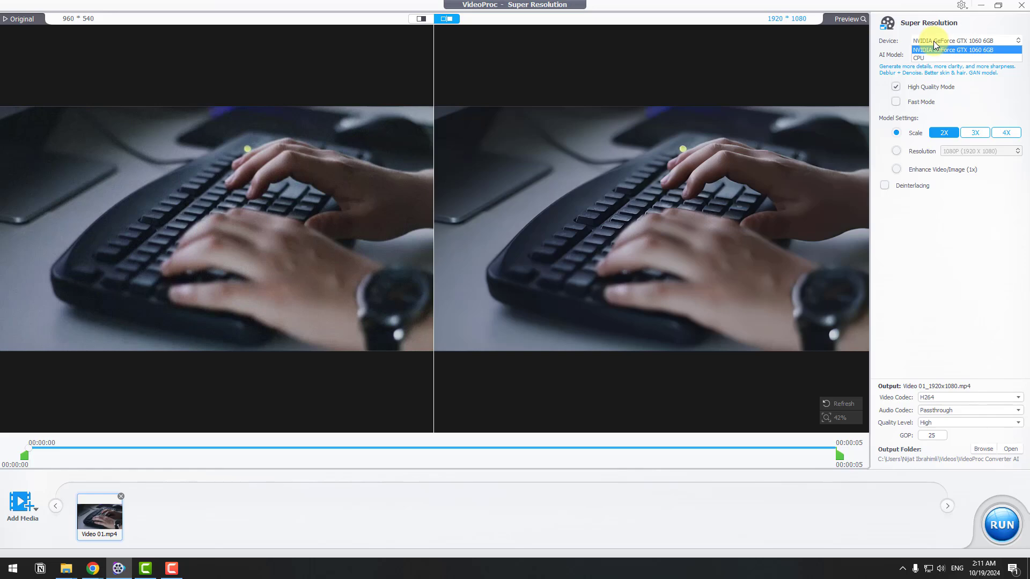
left_click(932, 49)
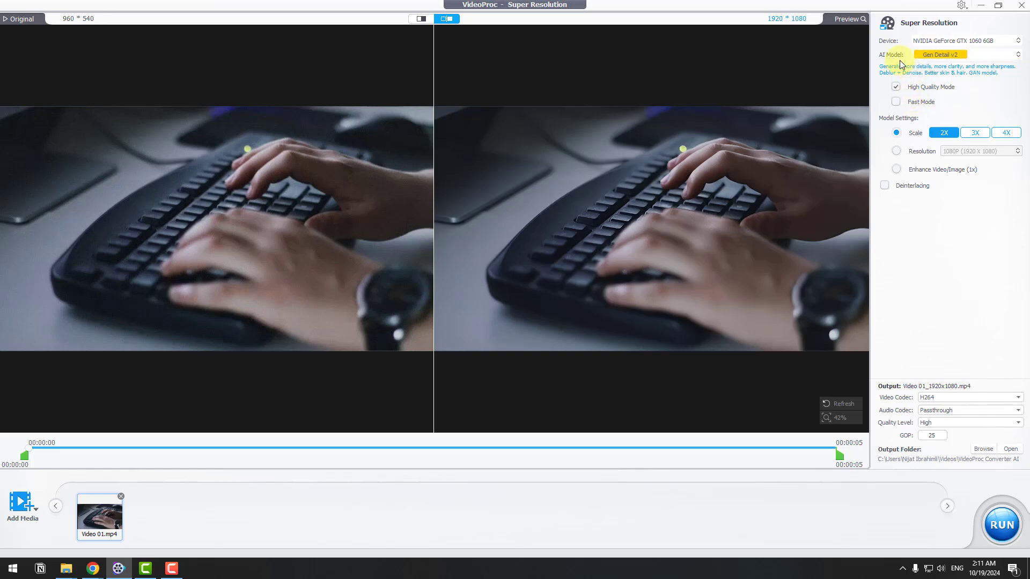
left_click(968, 58)
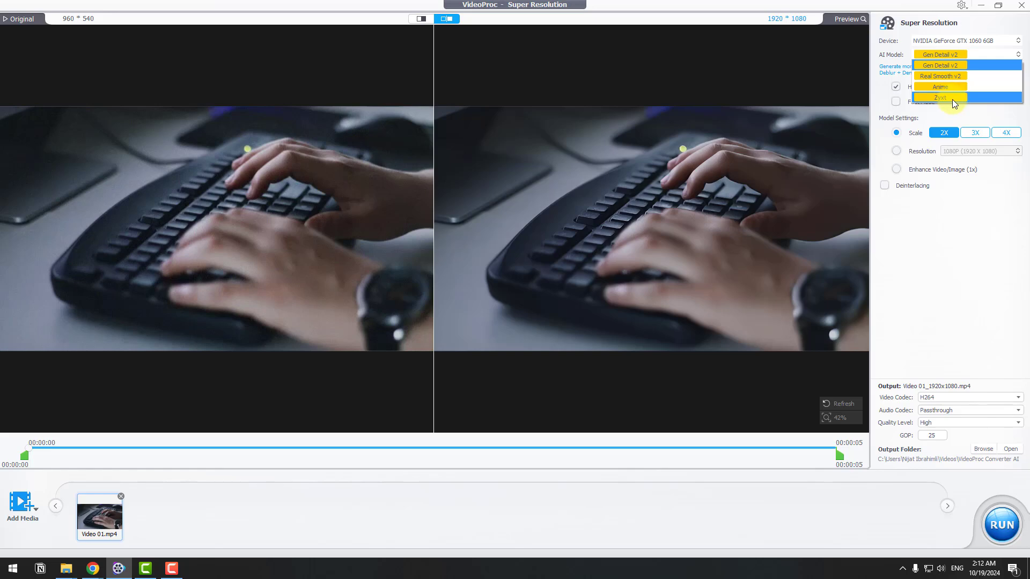
left_click(881, 75)
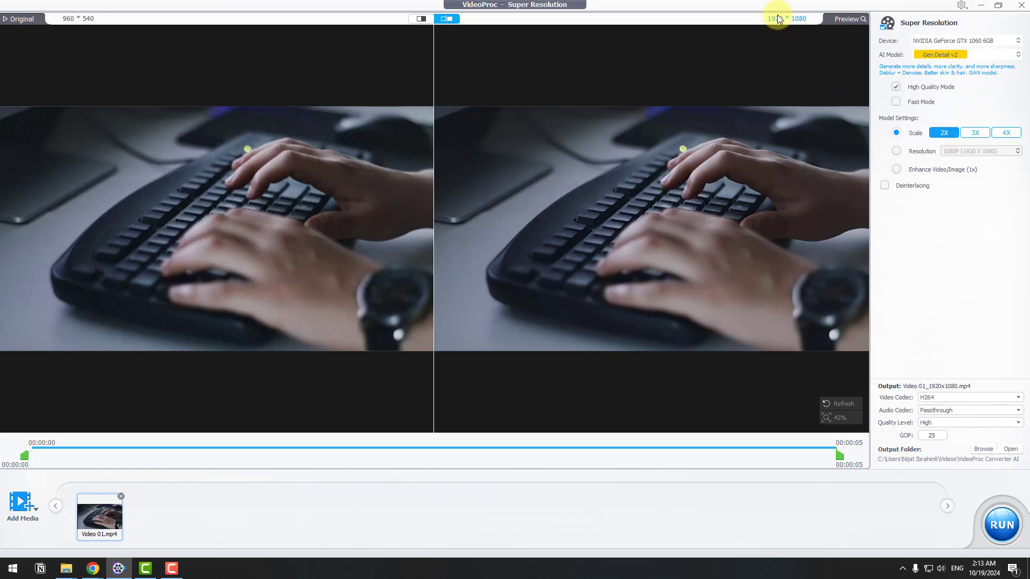
Try 3X, 4X and the 1080P resolution option, ending on 4X scale for 3840×2160 output
left_click(976, 133)
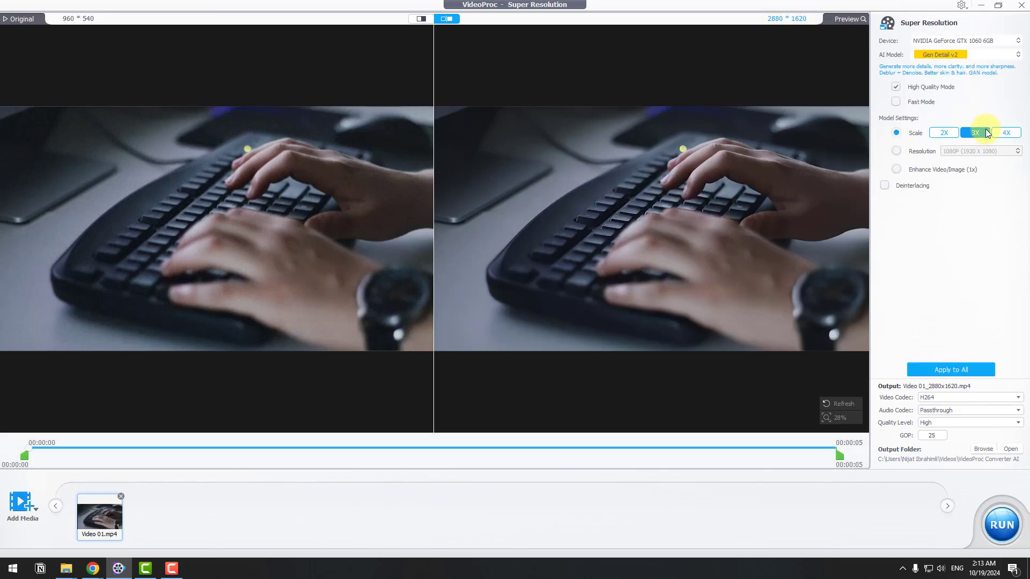
left_click(1007, 134)
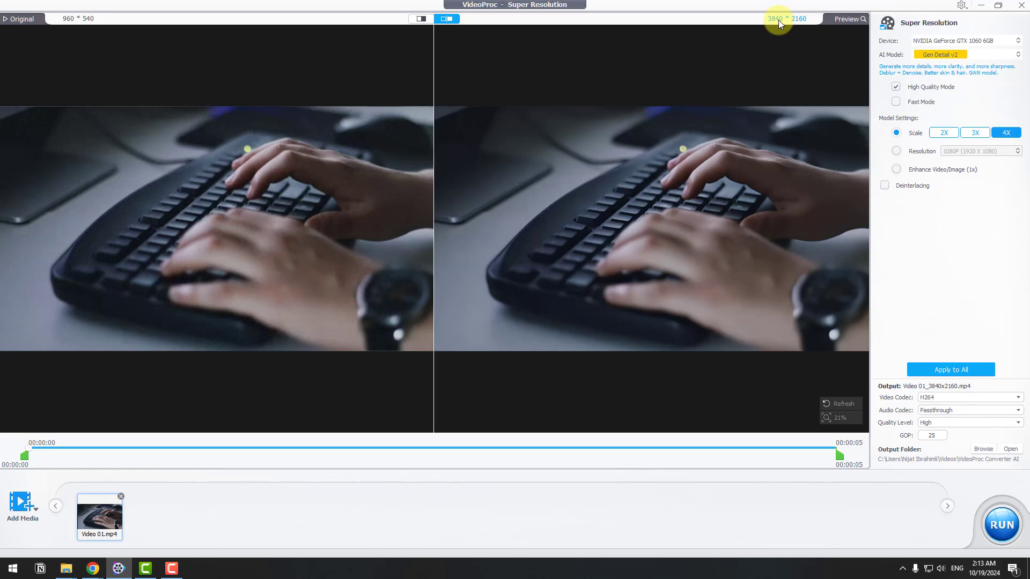
left_click(896, 154)
left_click(1004, 151)
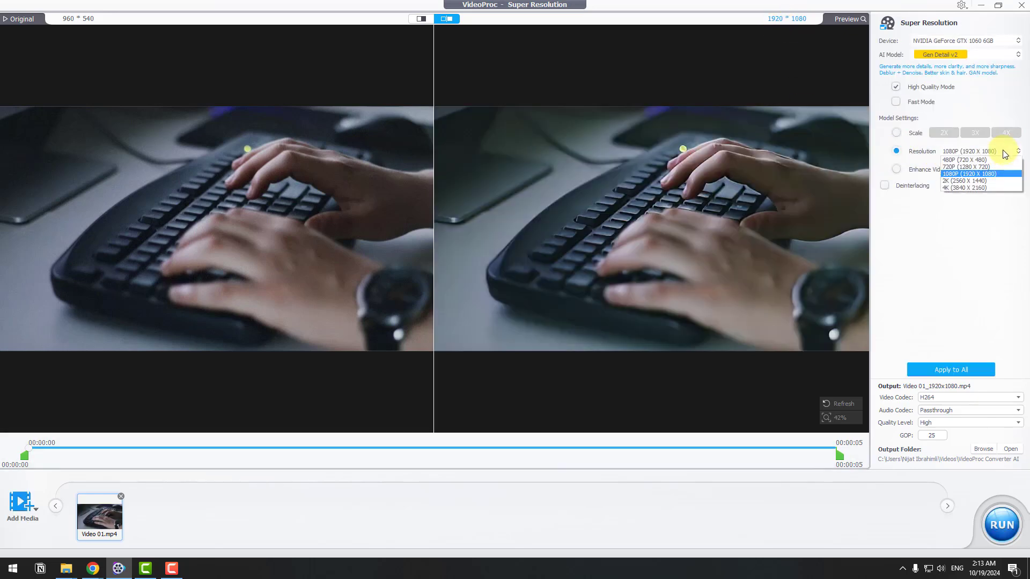
left_click(975, 175)
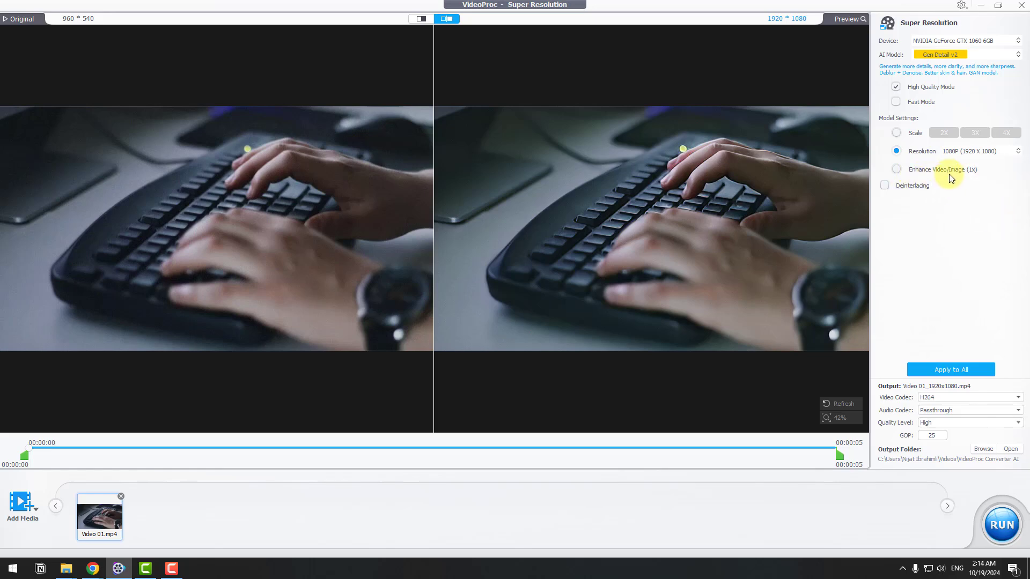
left_click(896, 133)
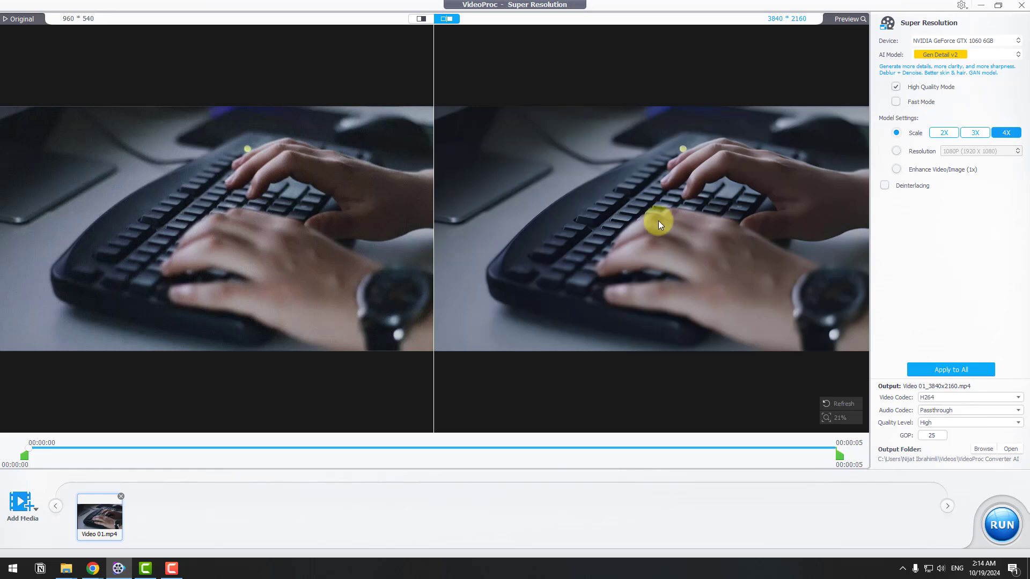
Zoom the Video 01 preview and switch to the single split-image comparison view
scroll(658, 223, "up", 2)
scroll(657, 222, "up", 4)
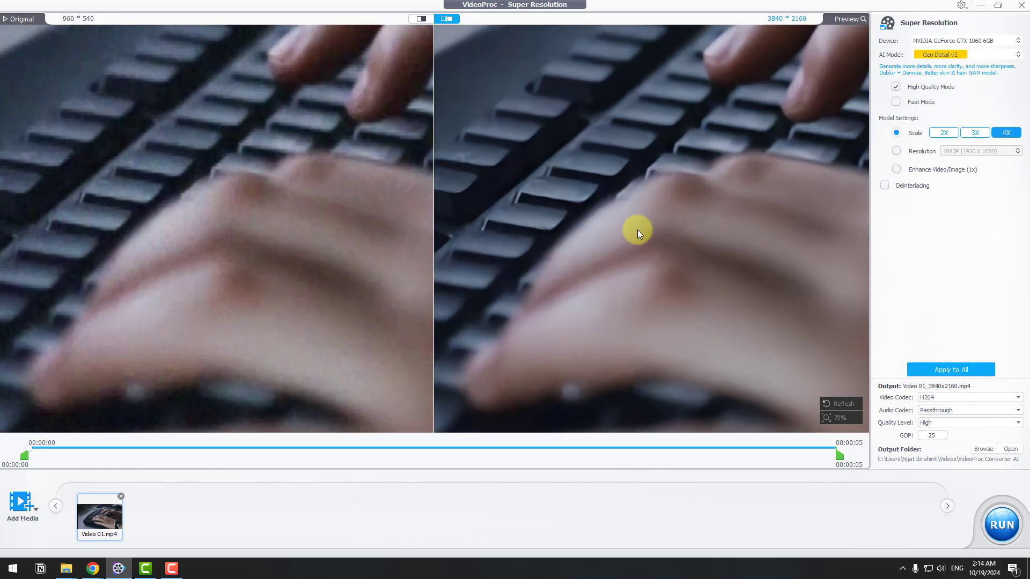
scroll(646, 233, "down", 1)
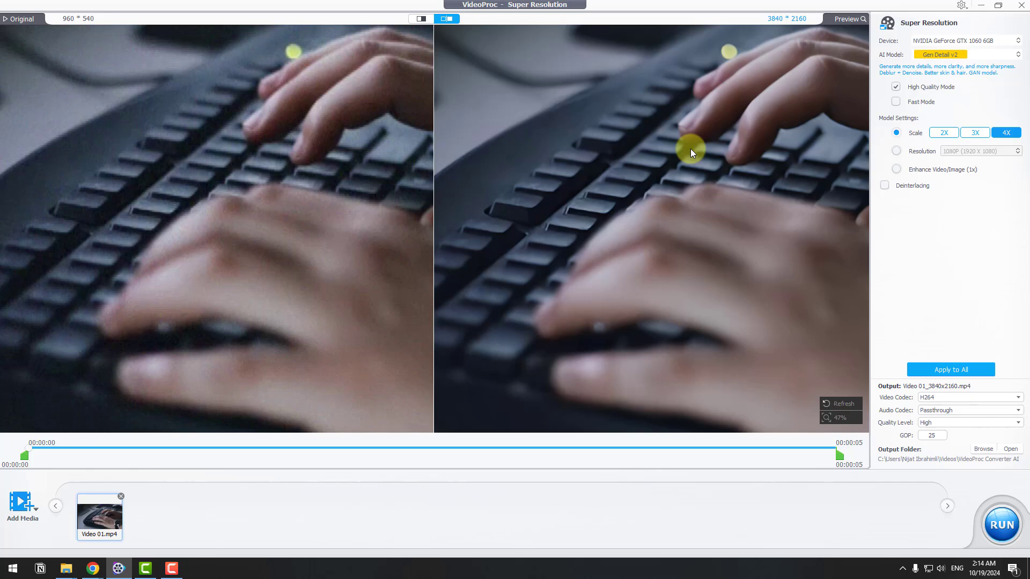
scroll(742, 209, "down", 2)
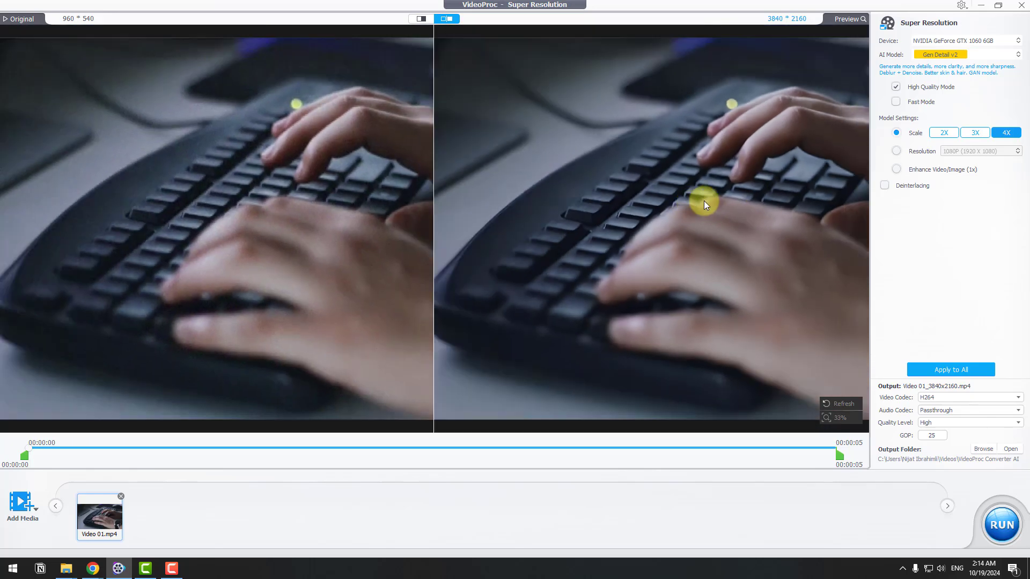
left_click(420, 19)
left_click_drag(432, 226, 473, 231)
Sweep the split divider across the zoomed hand to compare original and 4X-enhanced detail
scroll(511, 237, "up", 5)
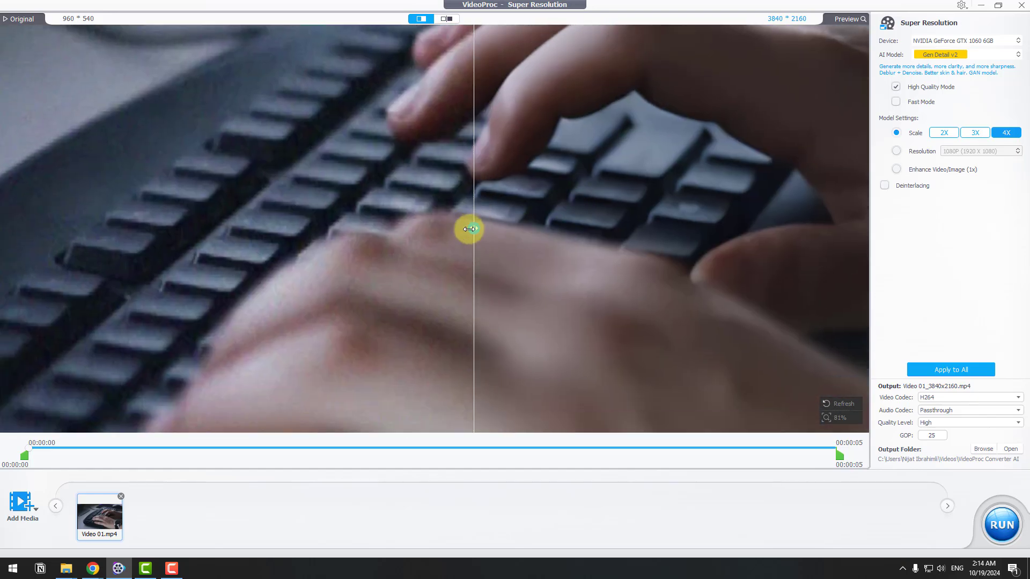
left_click_drag(474, 228, 641, 230)
left_click_drag(719, 173, 666, 322)
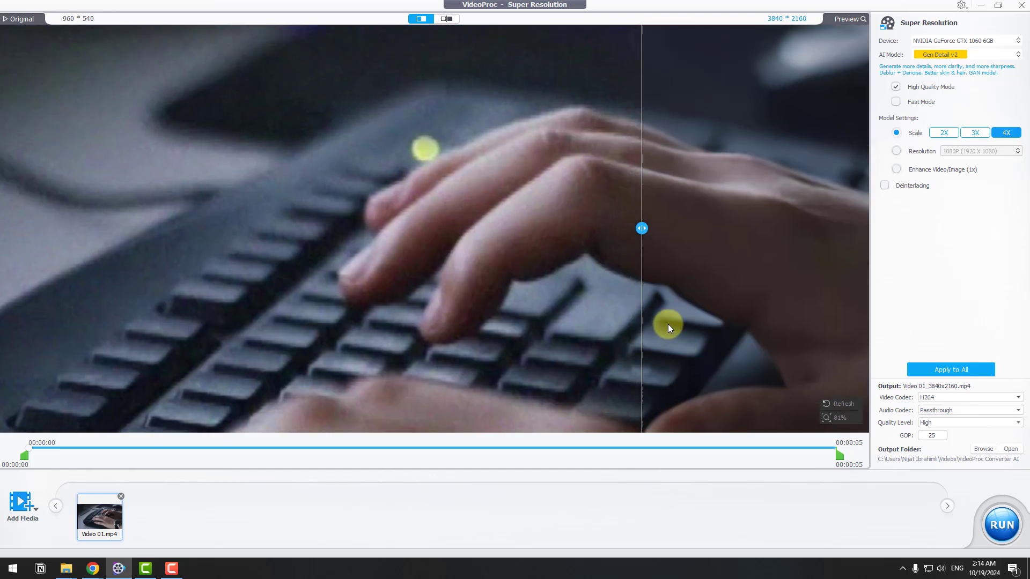
left_click_drag(644, 238, 636, 230)
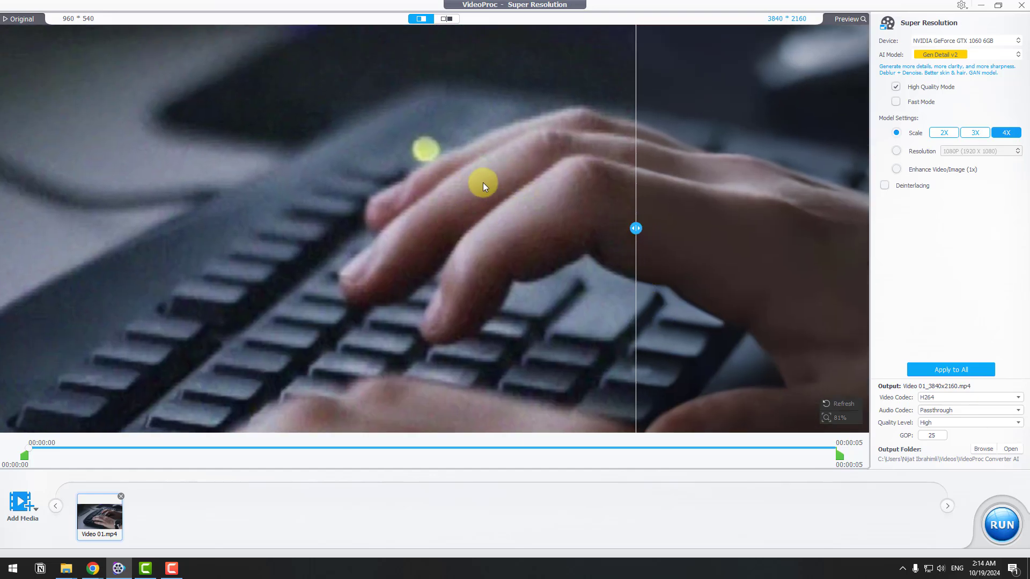
left_click_drag(629, 228, 559, 229)
scroll(479, 290, "down", 2)
scroll(479, 290, "down", 3)
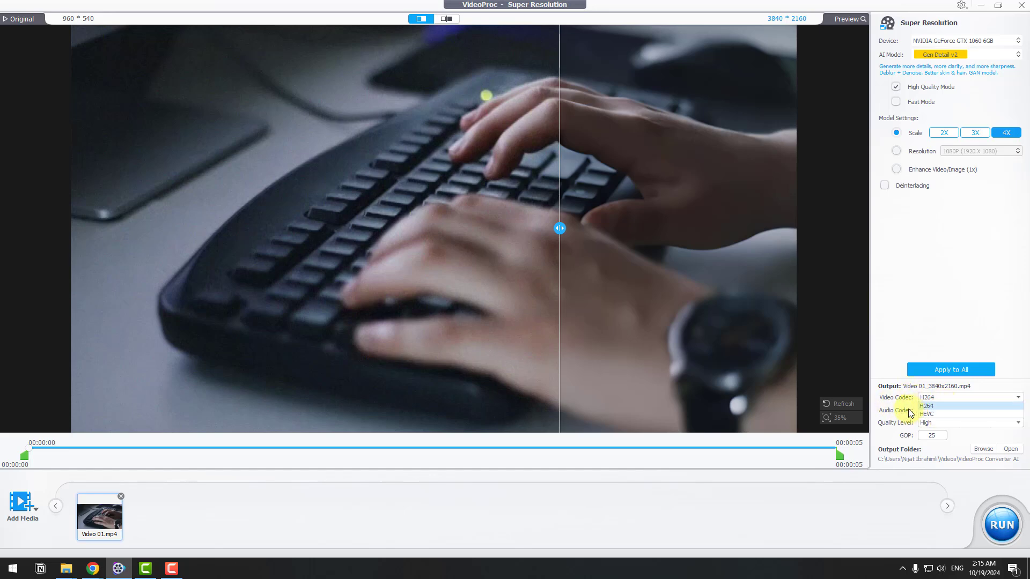
Keep High quality, choose an output folder, and export Video 01 at 4X with Gen Detail v2
left_click(927, 428)
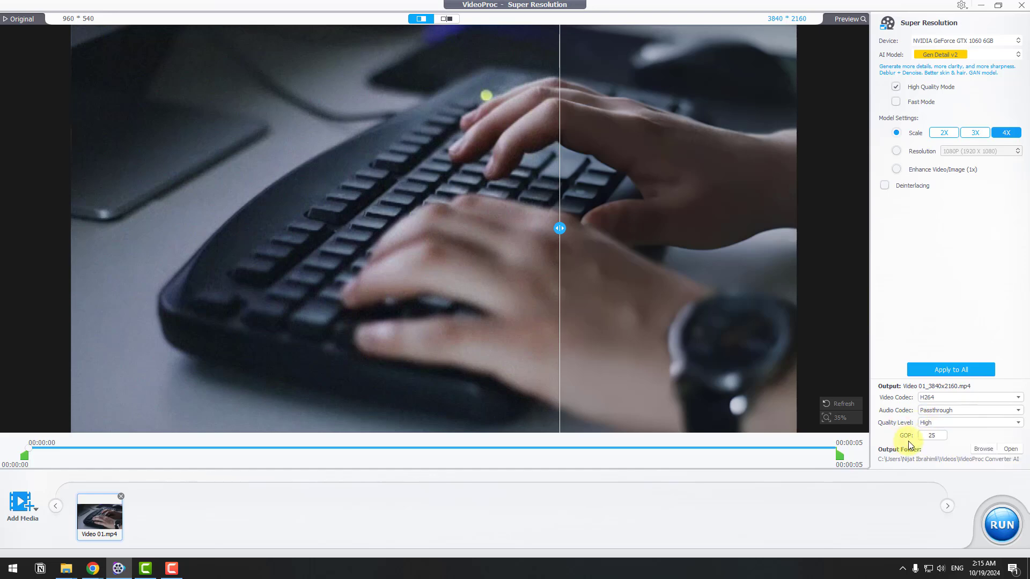
left_click(982, 451)
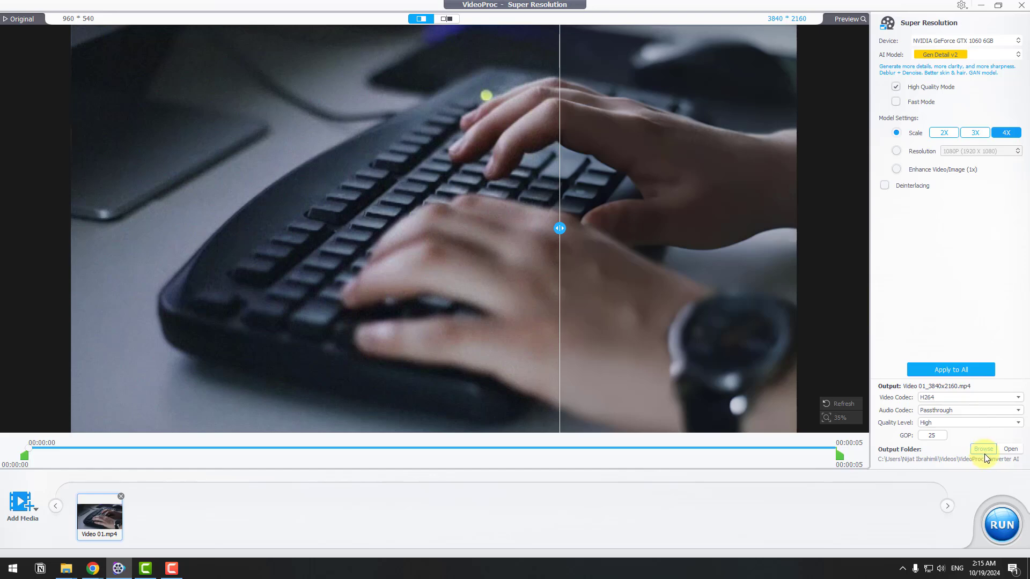
left_click_drag(559, 229, 482, 229)
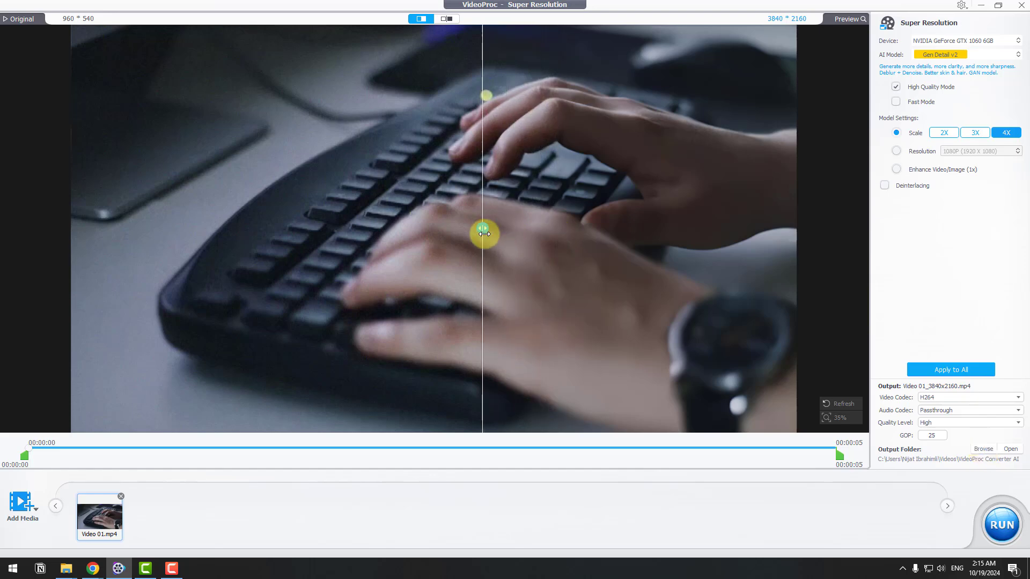
left_click(1000, 526)
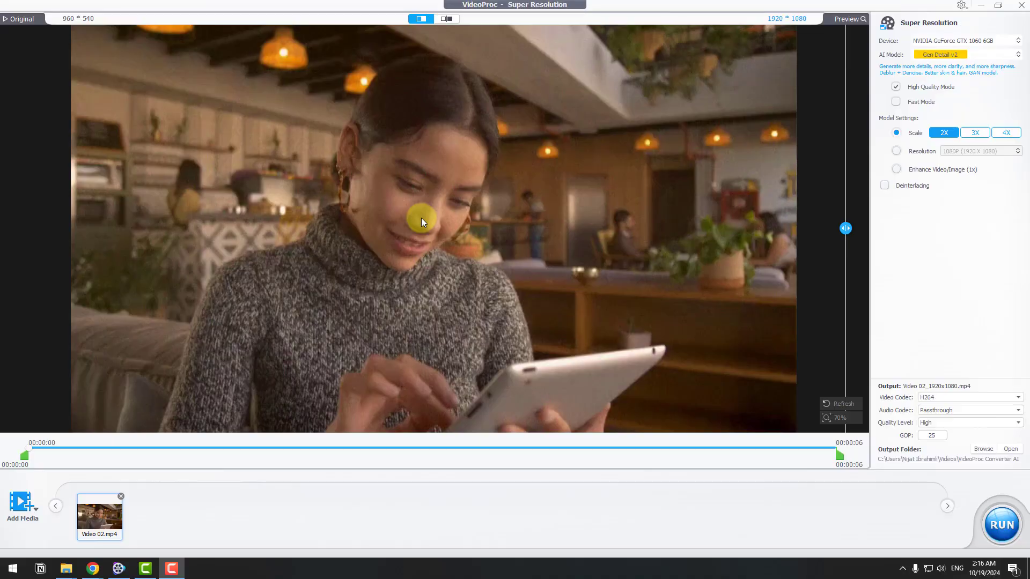
Inspect Video 02's Gen Detail v2 result zoomed on the woman's face, then list the AI models
scroll(428, 198, "up", 5)
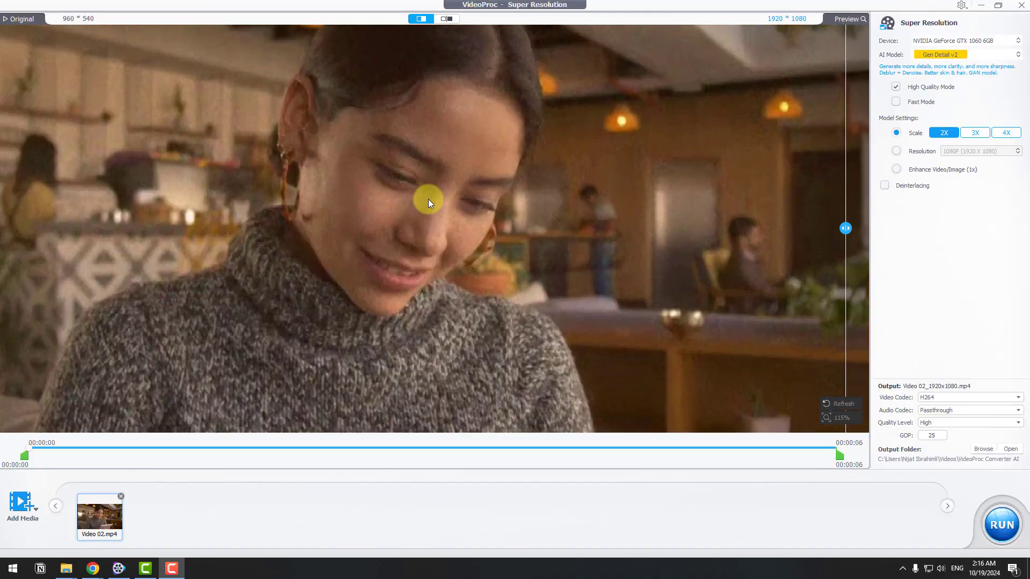
scroll(498, 276, "up", 2)
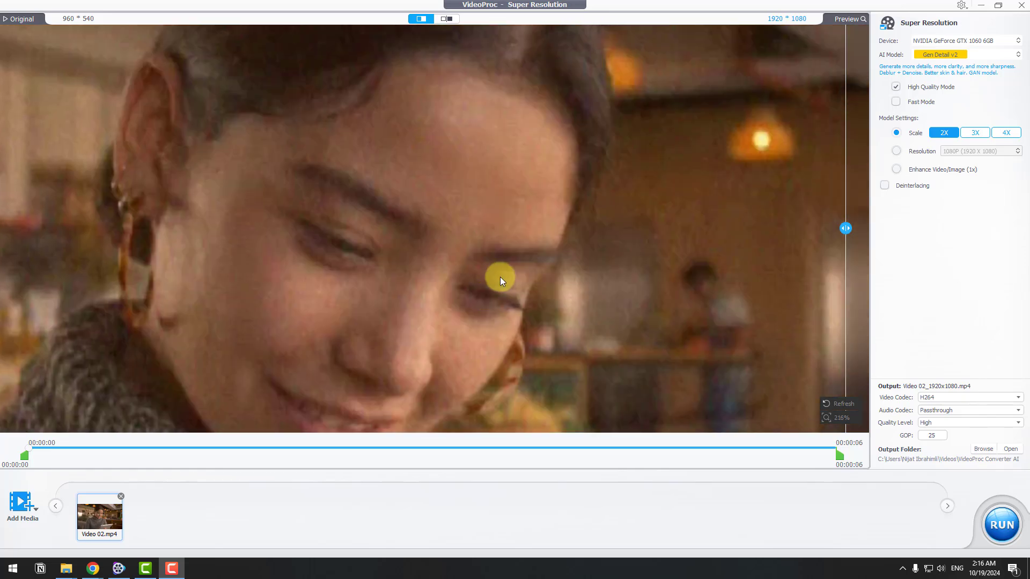
scroll(496, 249, "down", 6)
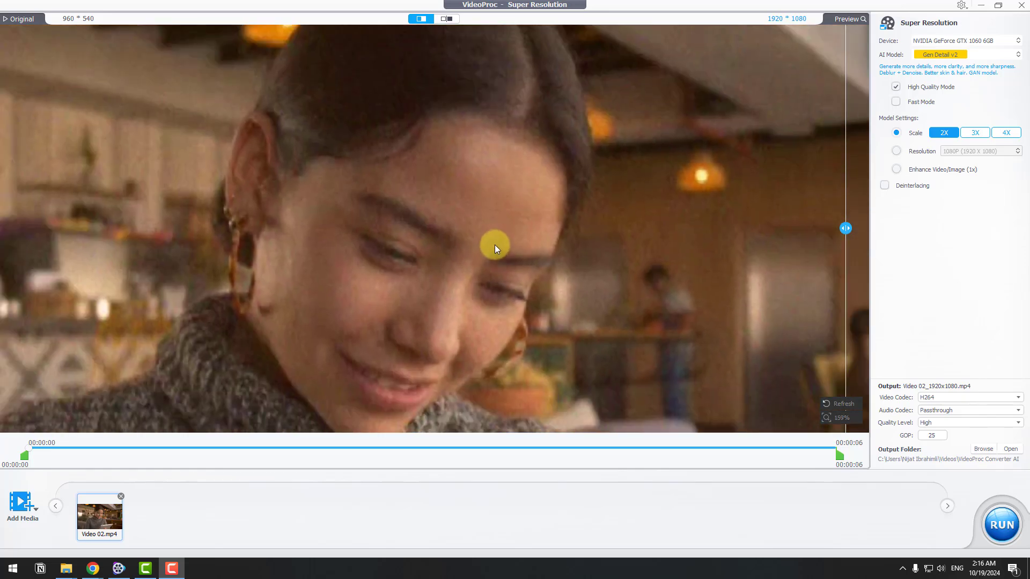
scroll(495, 252, "up", 1)
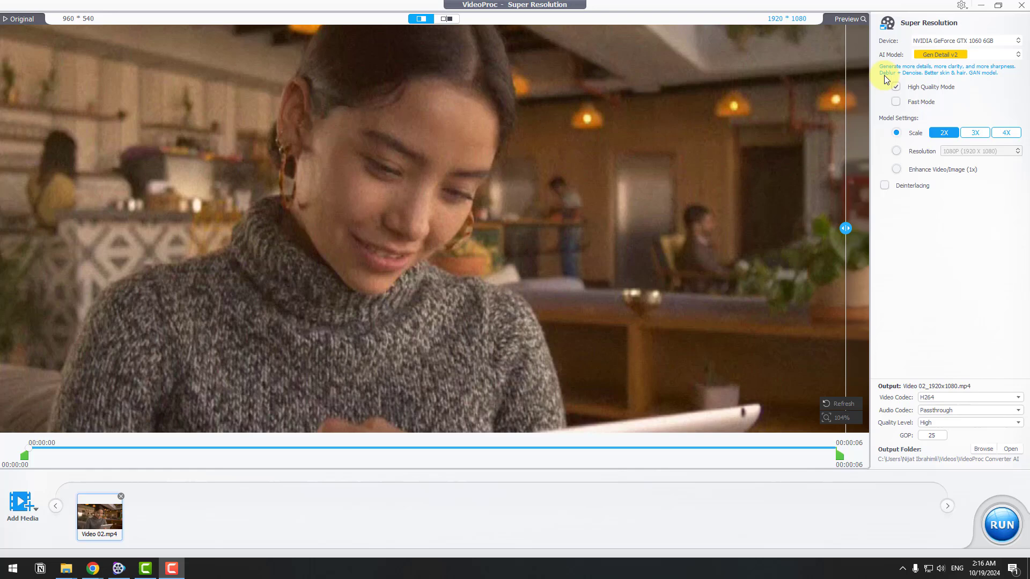
left_click(935, 56)
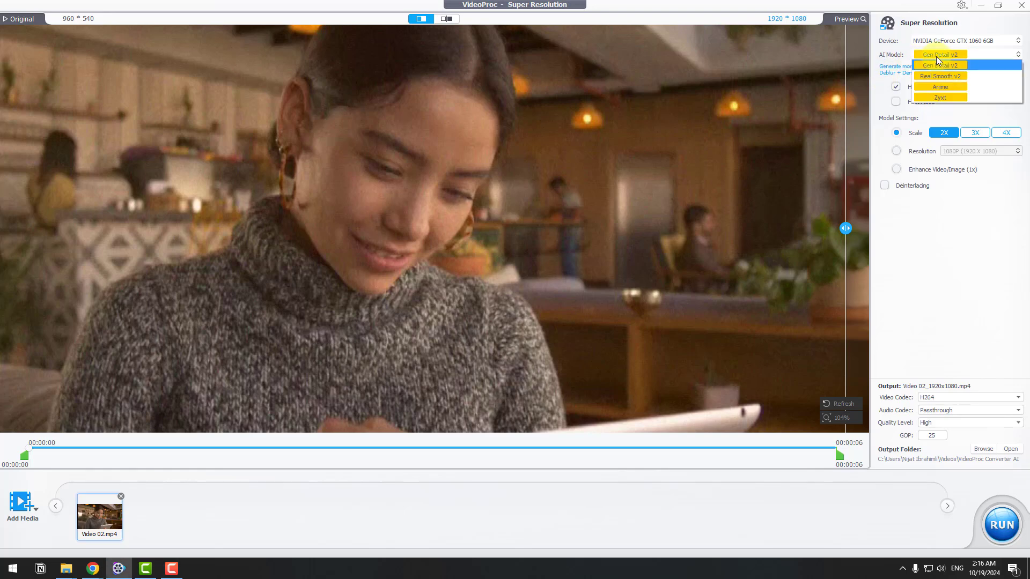
Switch Video 02 to Real Smooth v2, sweep the split across the woman, then view side by side
left_click(976, 76)
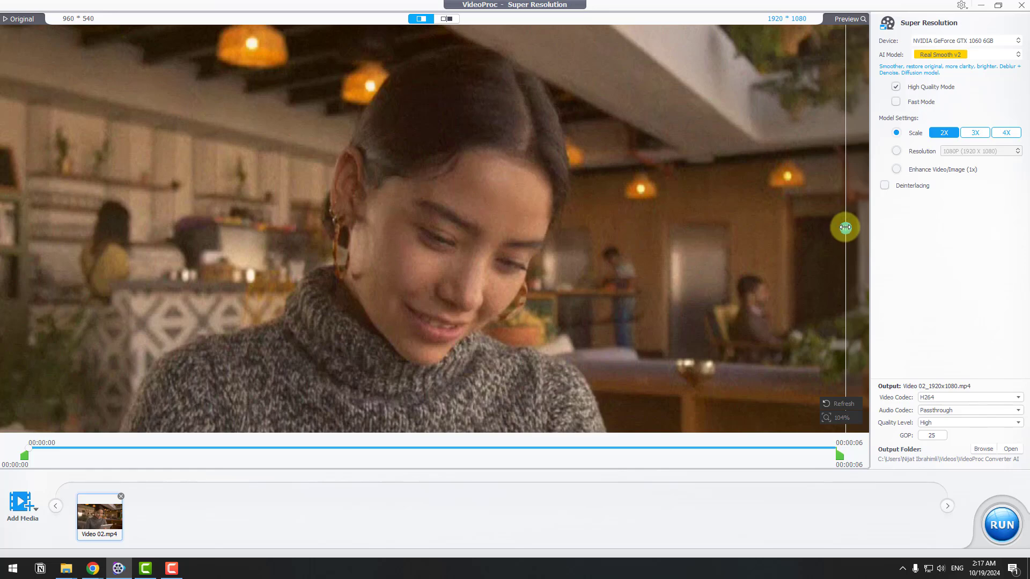
left_click_drag(842, 226, 107, 270)
scroll(731, 242, "up", 2)
scroll(432, 274, "down", 4)
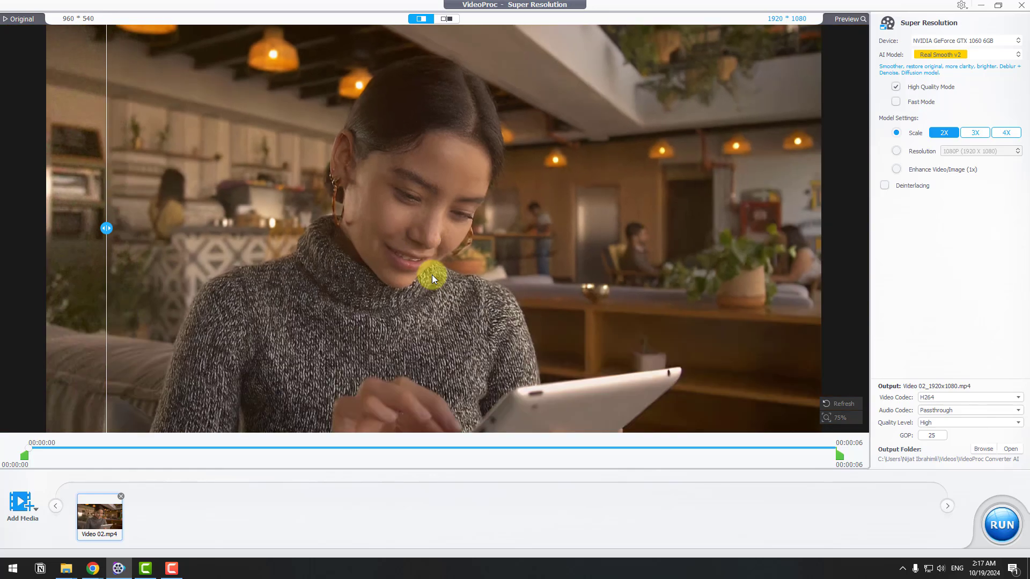
scroll(204, 252, "up", 2)
left_click_drag(98, 230, 233, 248)
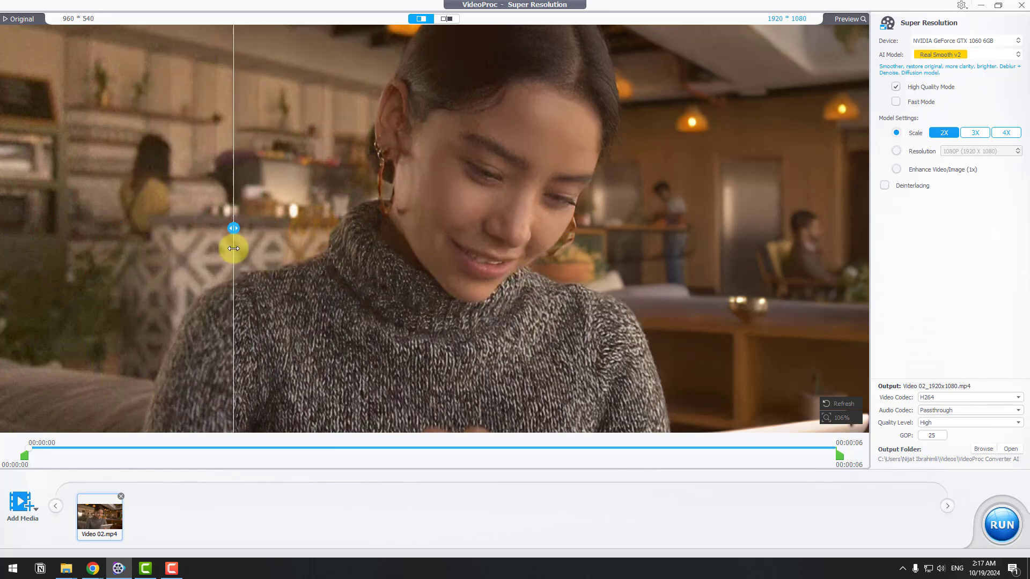
left_click(443, 19)
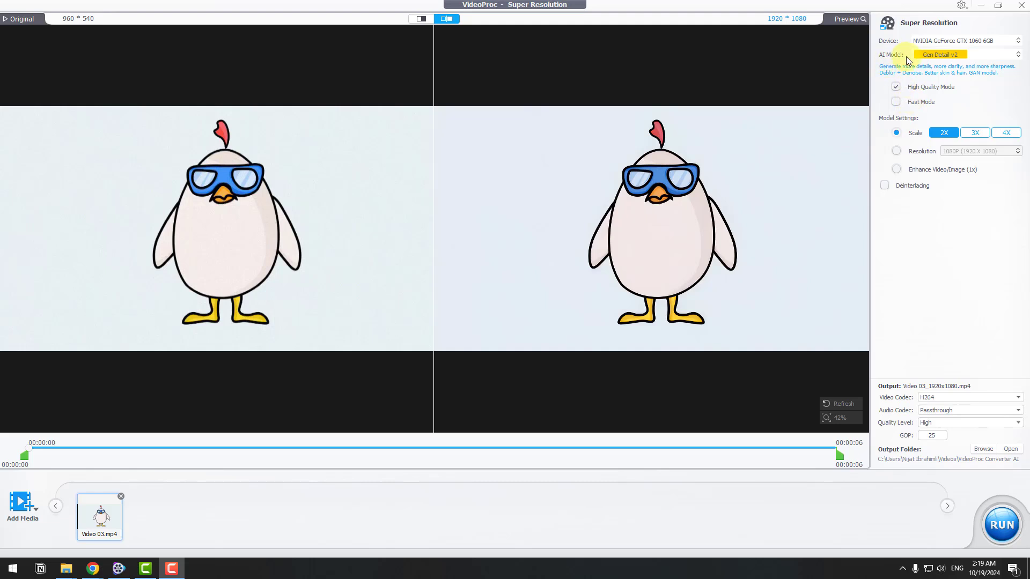
Change the cartoon chick clip's AI model from Gen Detail v2 to Anime
left_click(935, 53)
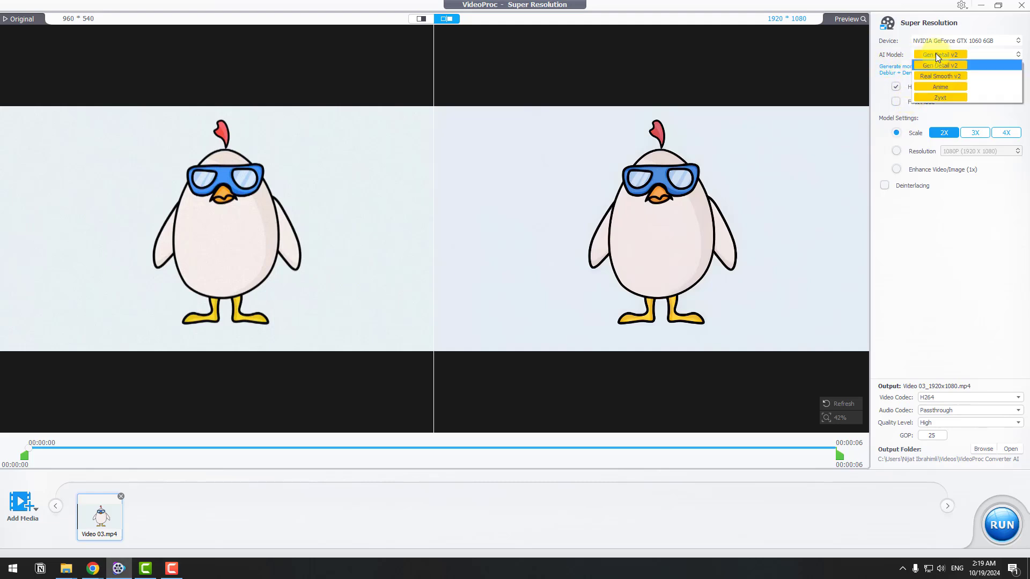
left_click(954, 89)
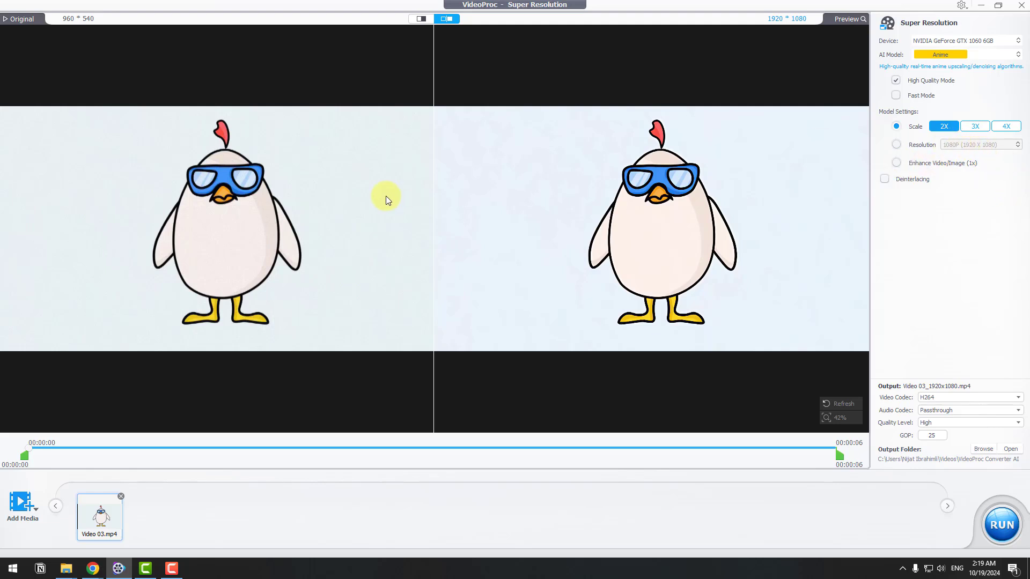
Zoom into the side-by-side previews so the chicken's goggles, beak and body fill both panes
scroll(656, 193, "up", 8)
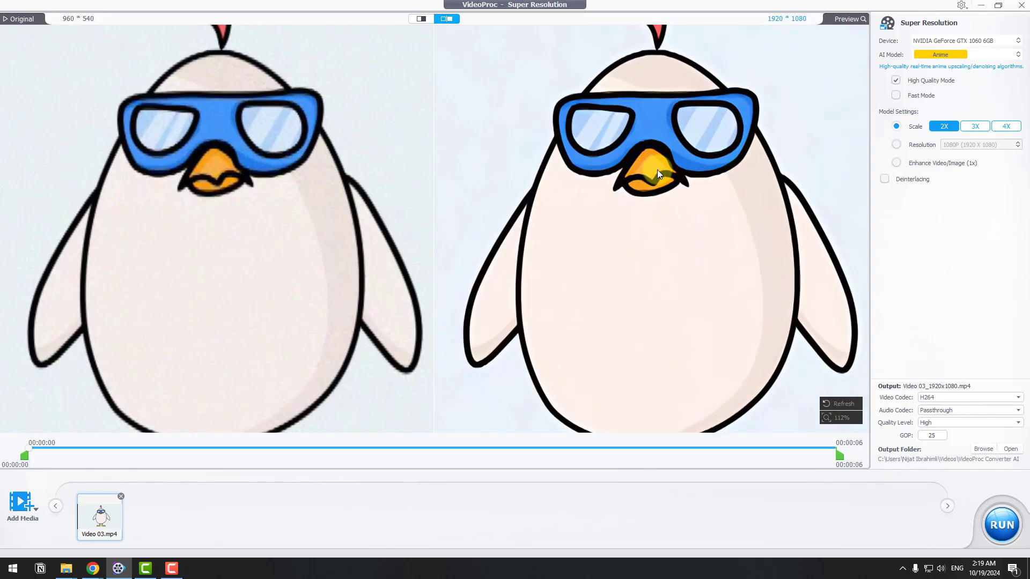
scroll(653, 156, "up", 2)
left_click_drag(611, 110, 655, 199)
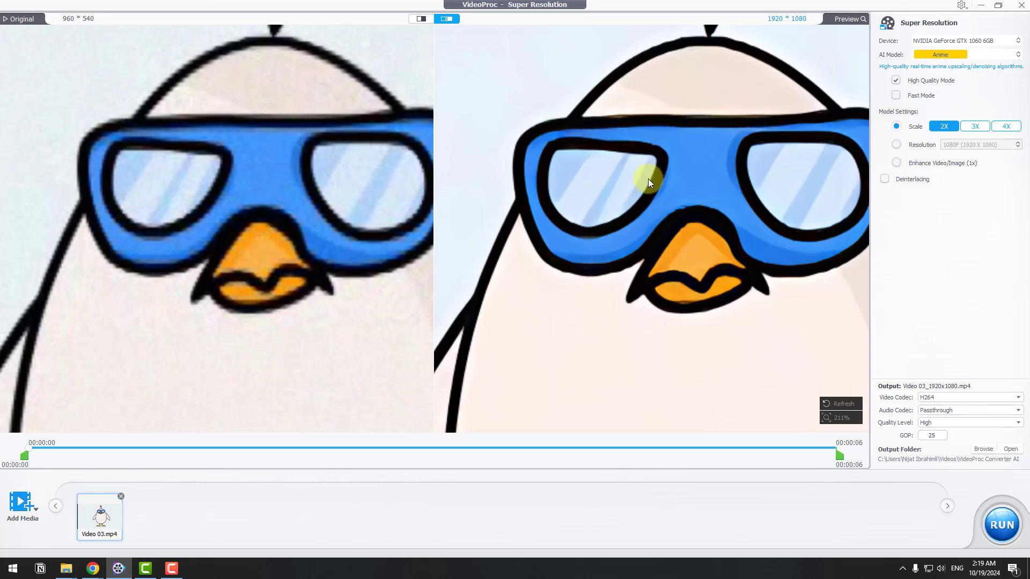
left_click_drag(509, 226, 645, 185)
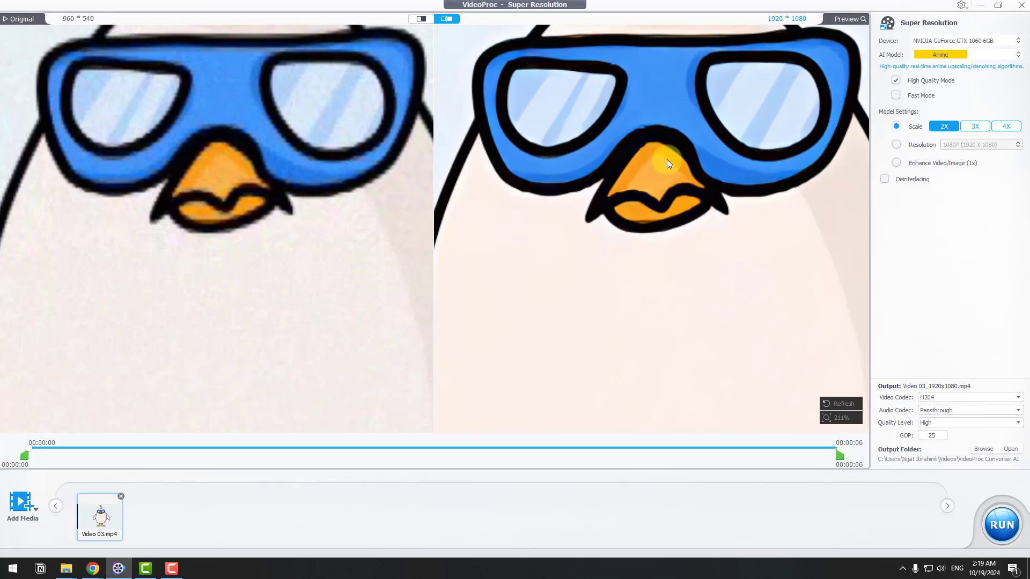
left_click_drag(577, 282, 720, 255)
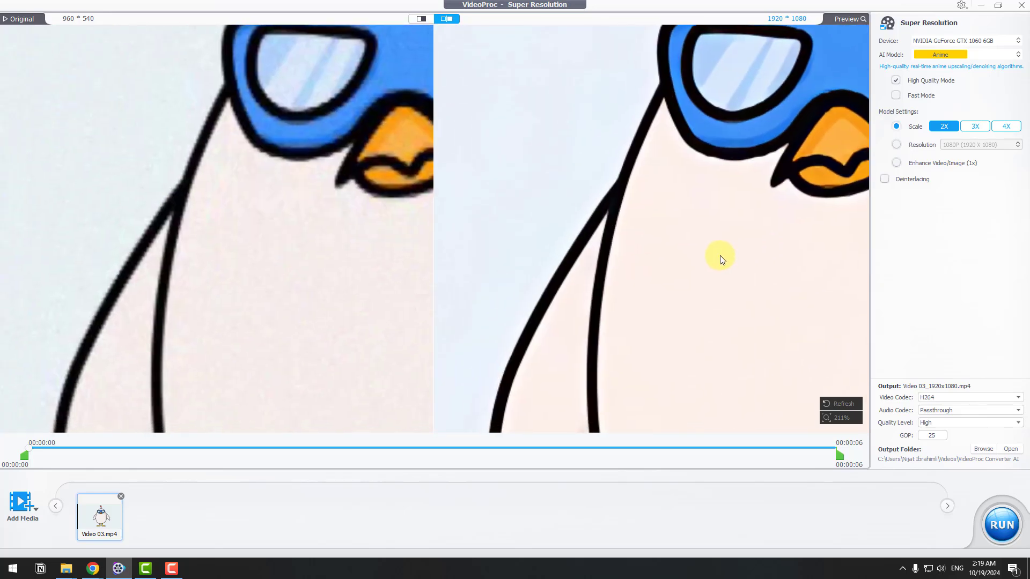
left_click_drag(520, 140, 613, 207)
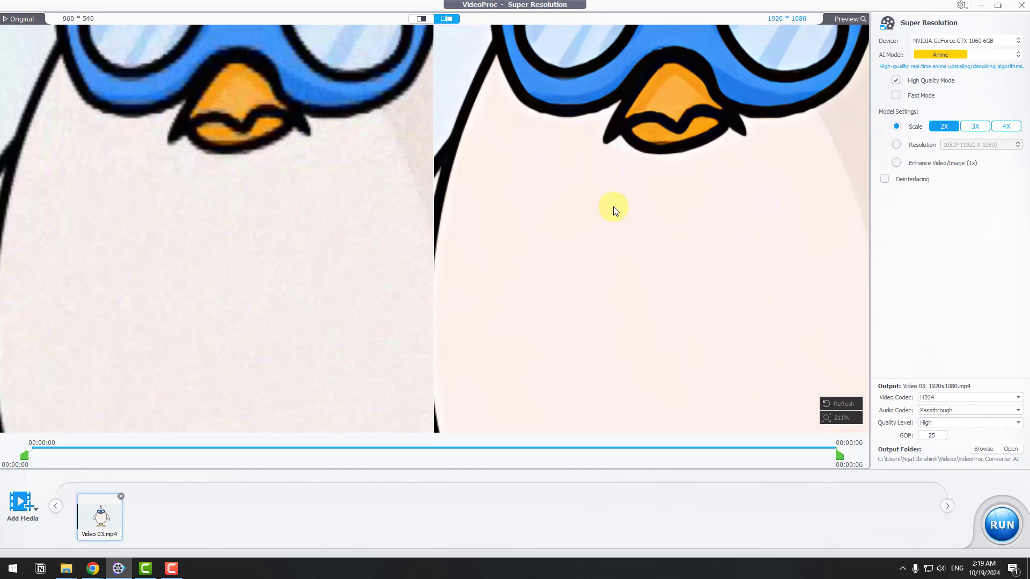
left_click_drag(504, 185, 549, 143)
scroll(662, 223, "down", 4)
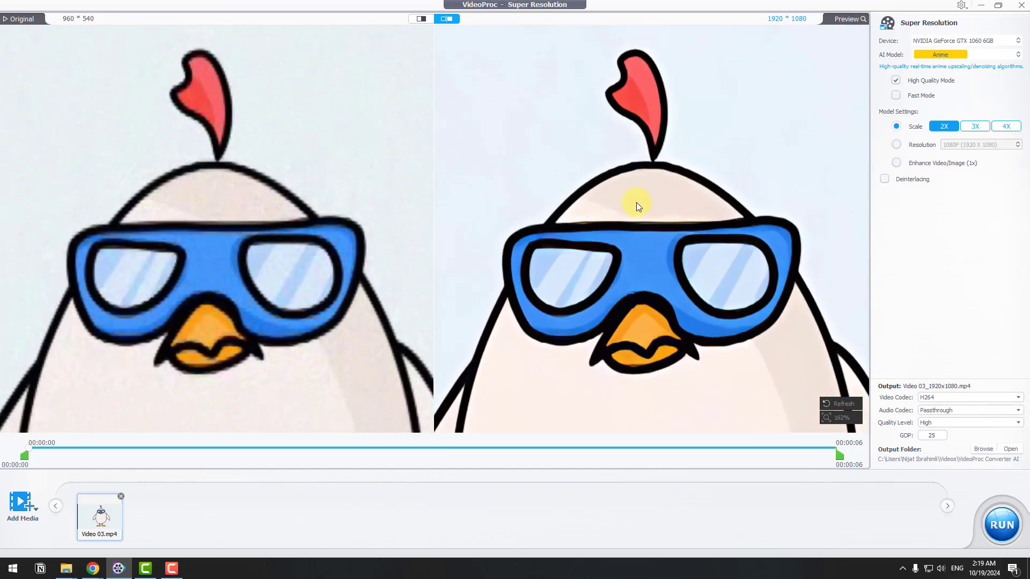
scroll(636, 202, "up", 7)
scroll(643, 236, "down", 8)
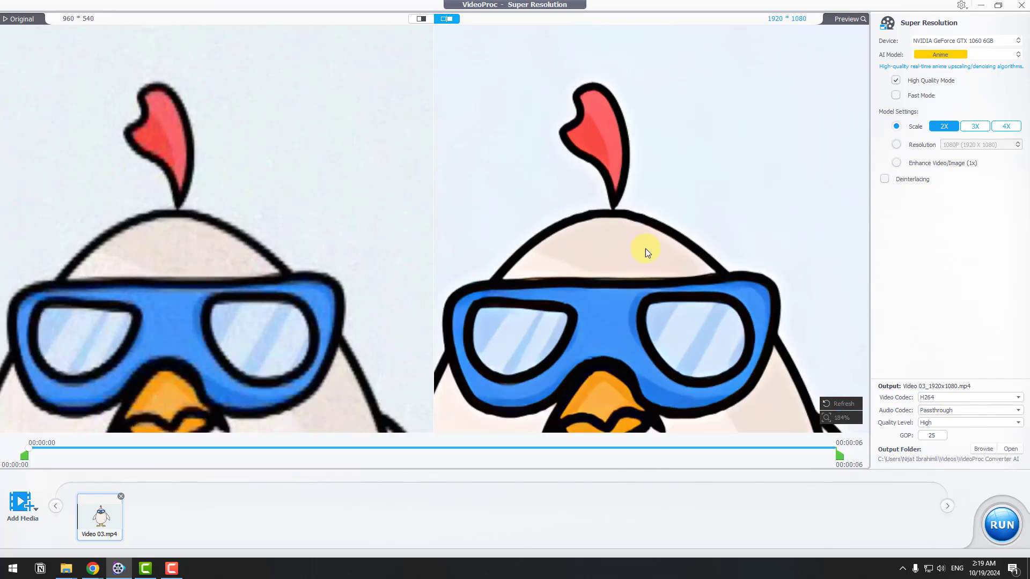
left_click_drag(625, 298, 603, 354)
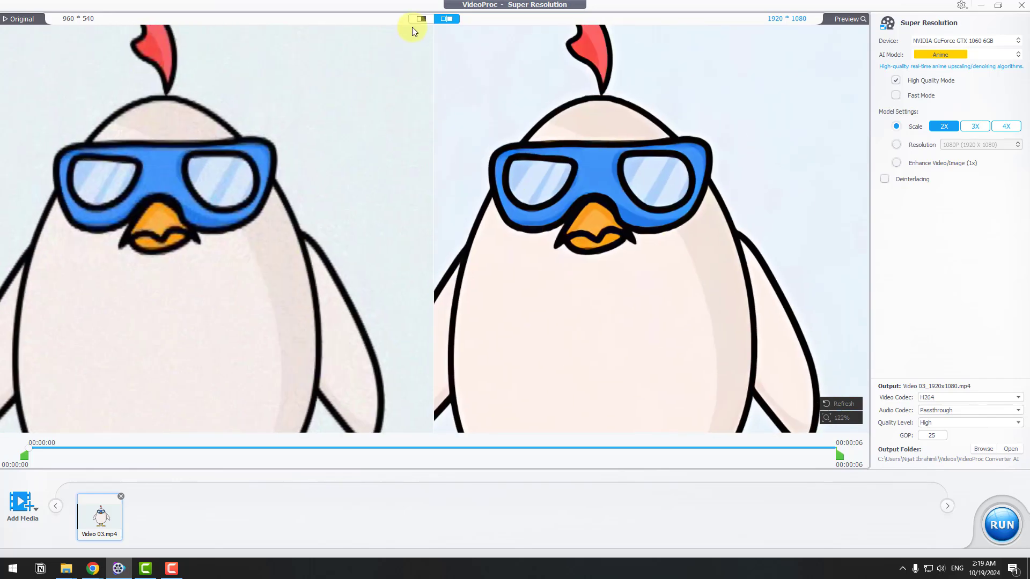
Switch to the single split comparison, zoom onto the goggles, and move the divider across them
left_click(418, 20)
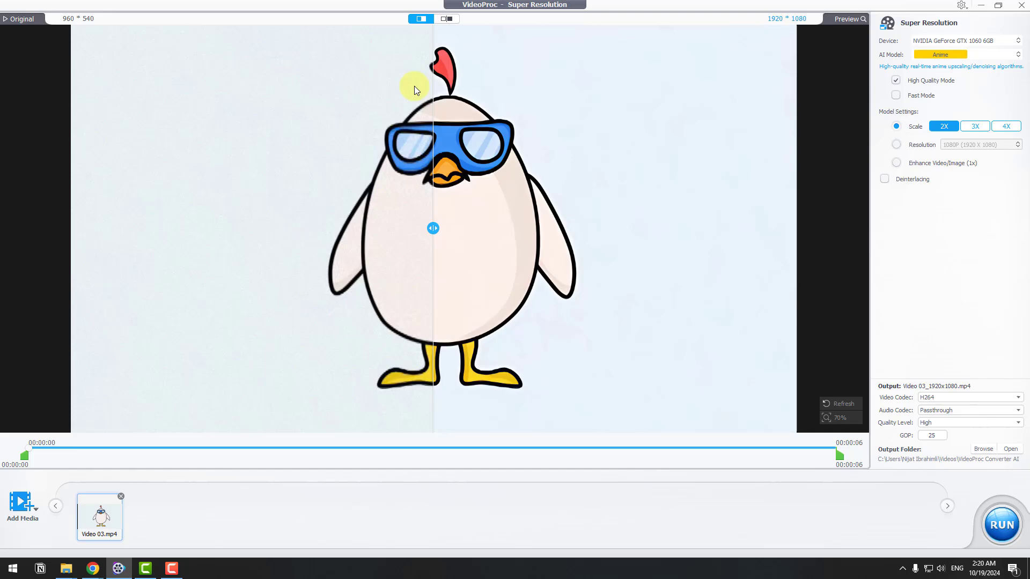
scroll(468, 191, "up", 10)
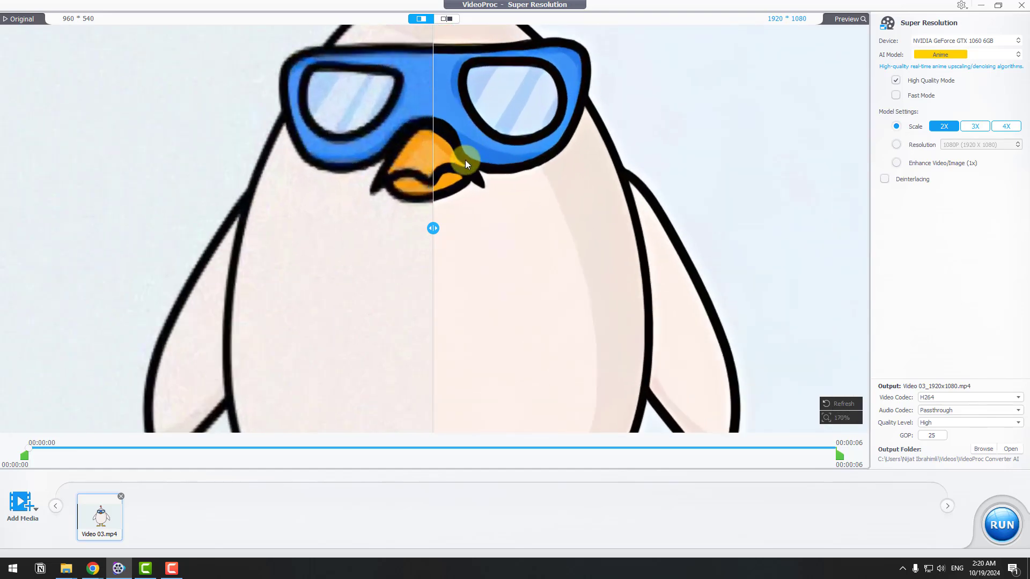
left_click_drag(509, 197, 504, 333)
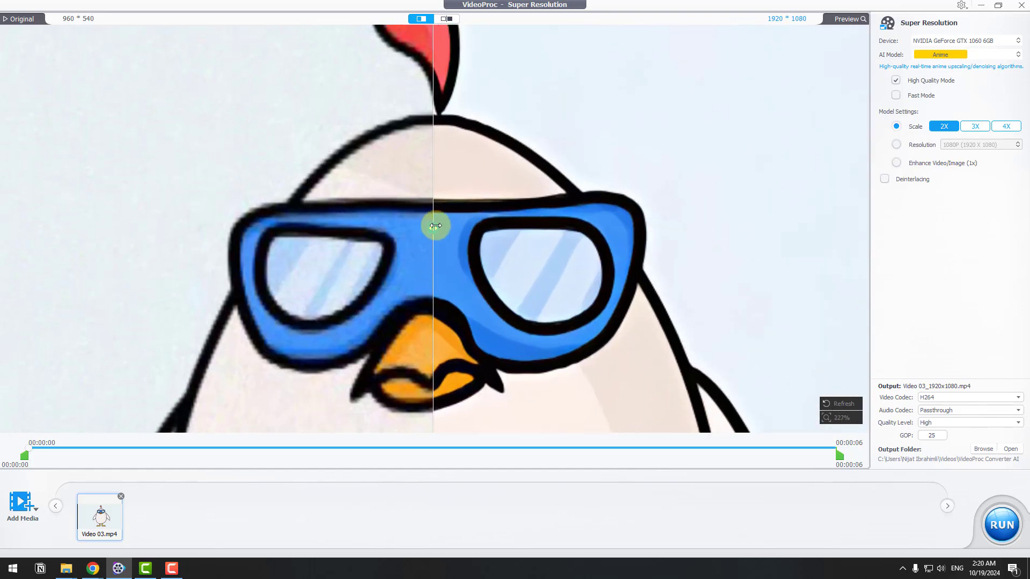
left_click_drag(433, 226, 499, 259)
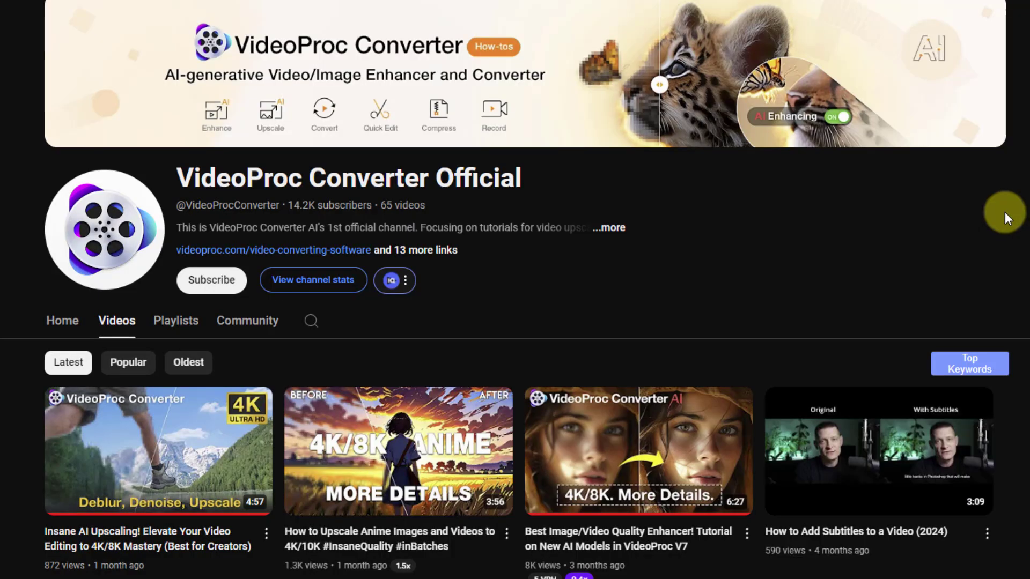
Hit Subscribe on the VideoProc Converter Official Videos tab, then scroll down through more tutorials
scroll(1004, 211, "down", 2)
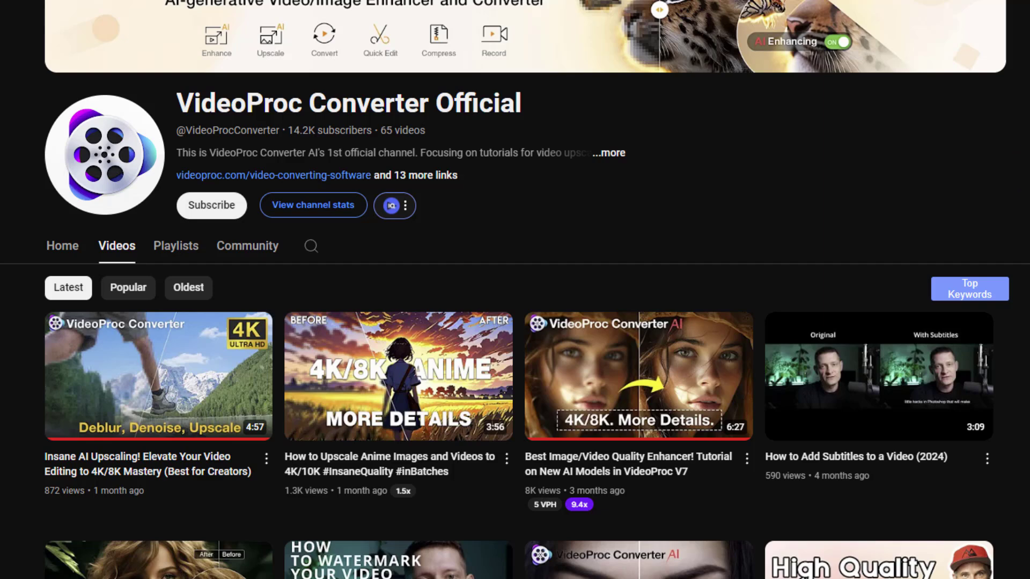
scroll(257, 310, "up", 2)
left_click(208, 291)
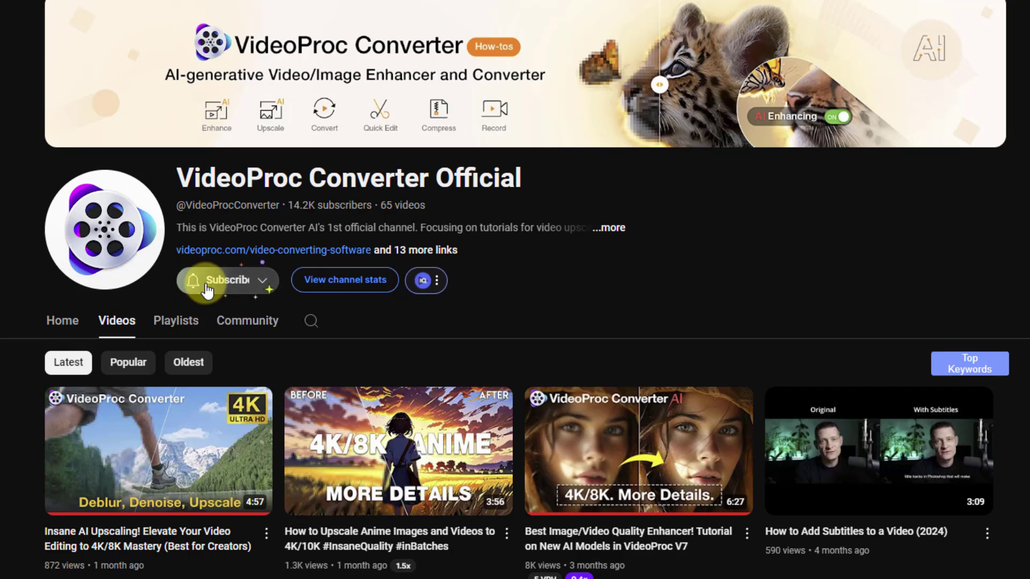
scroll(735, 304, "down", 3)
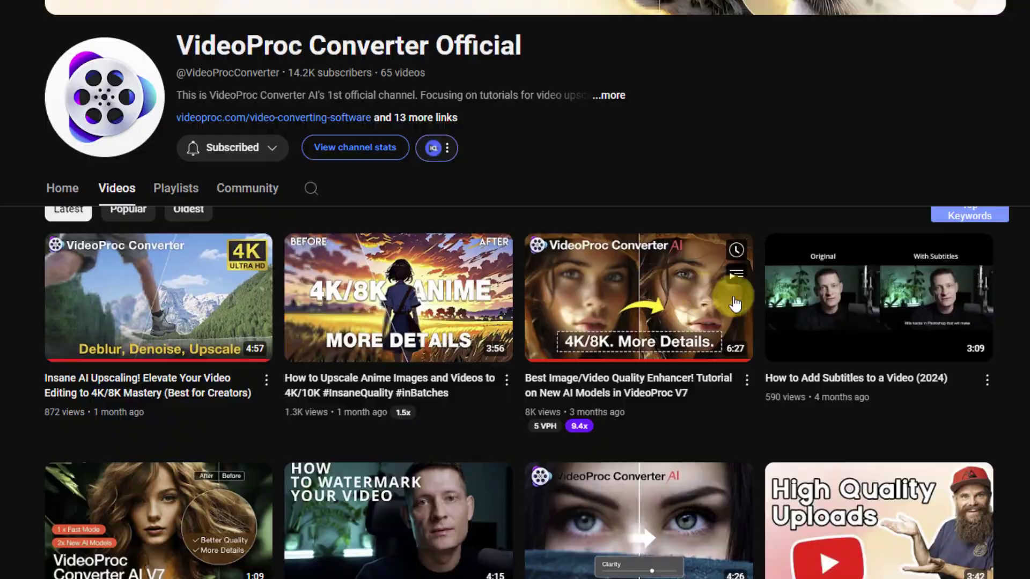
scroll(1024, 329, "down", 12)
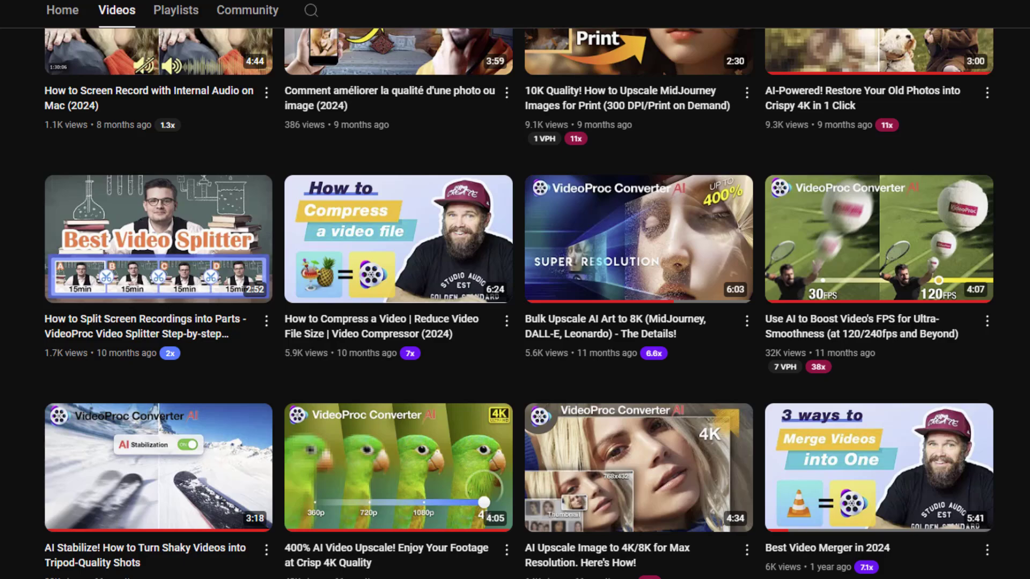